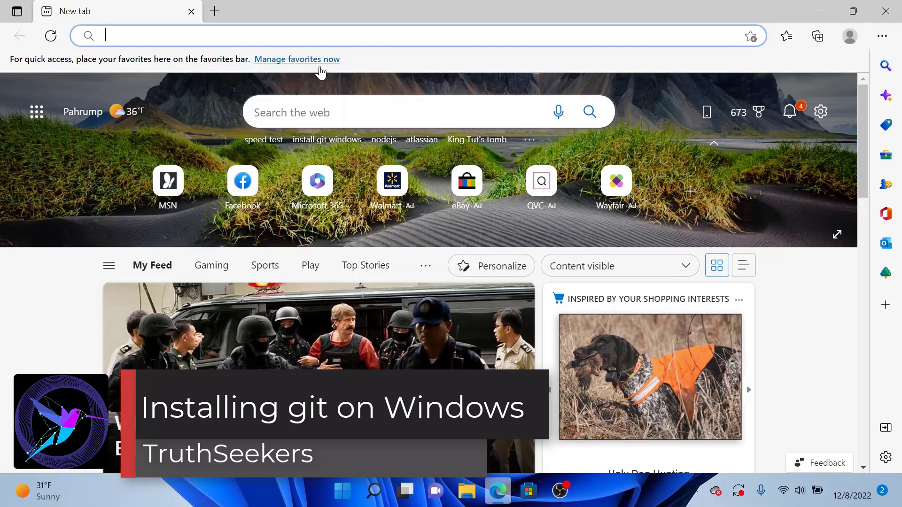
# - Search the web for git and open the official git-scm.com website
pyautogui.write('git')
pyautogui.press('Delete')
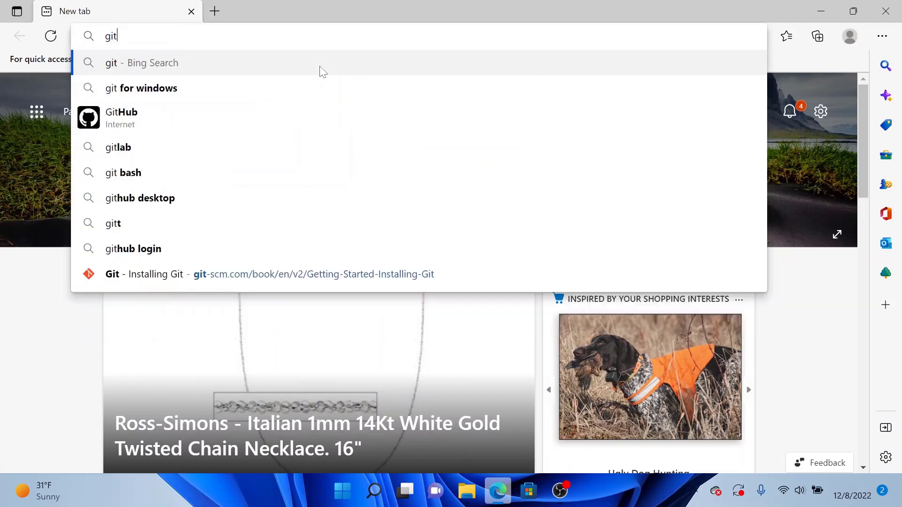
pyautogui.click(322, 71)
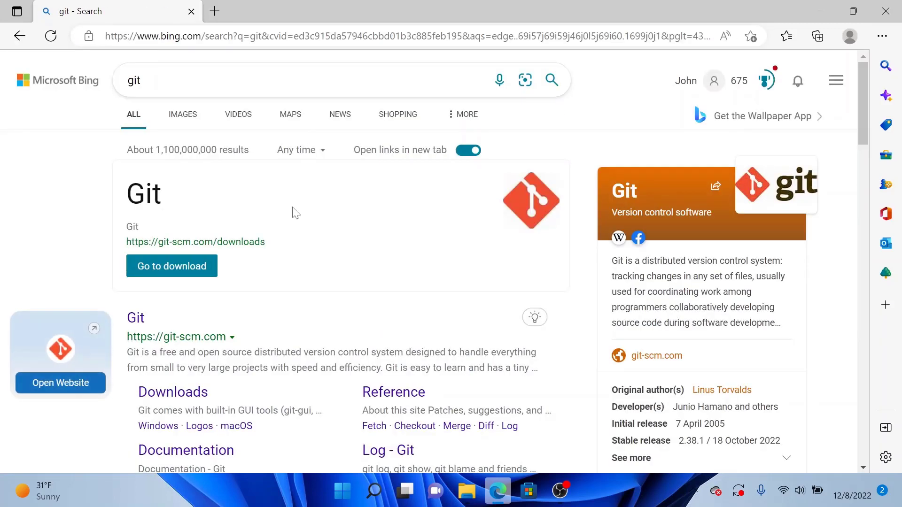
pyautogui.scroll(-2, 295, 212)
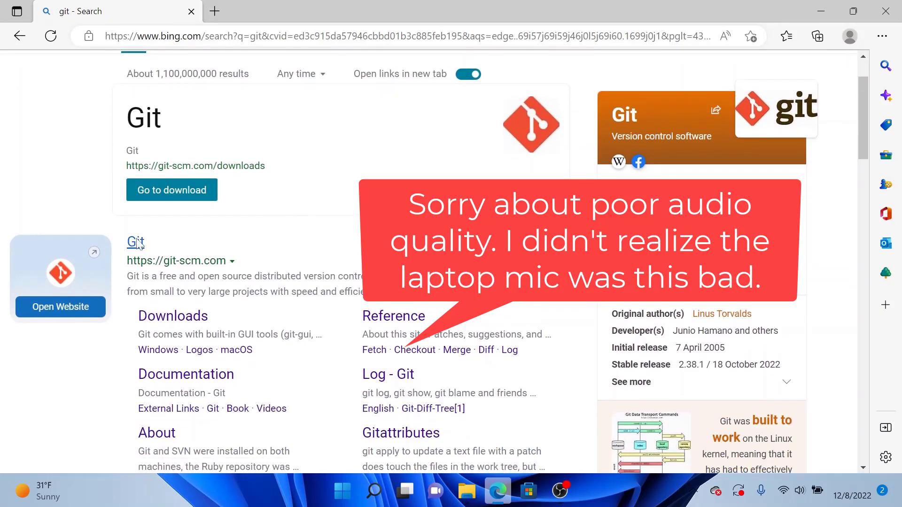
pyautogui.click(136, 243)
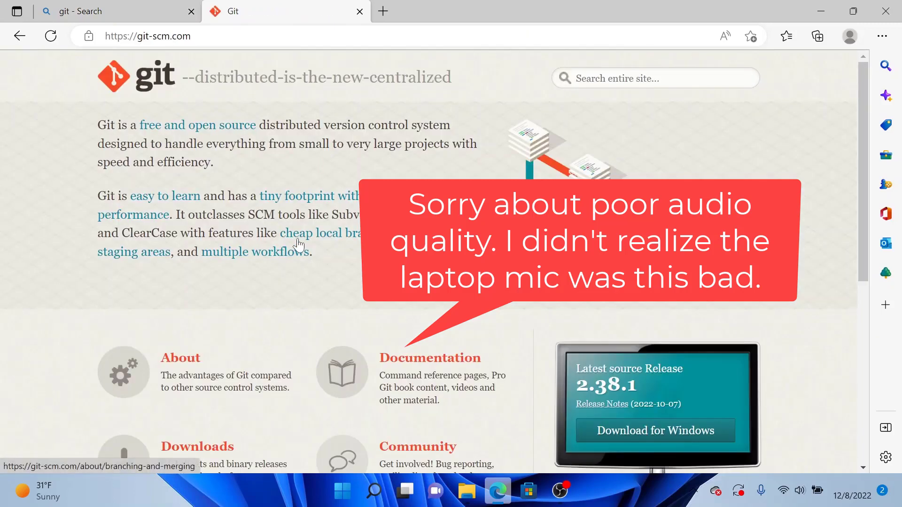
# - Download the latest 64-bit Git for Windows installer, version 2.38.1, from the site's Windows downloads page
pyautogui.scroll(-7, 298, 244)
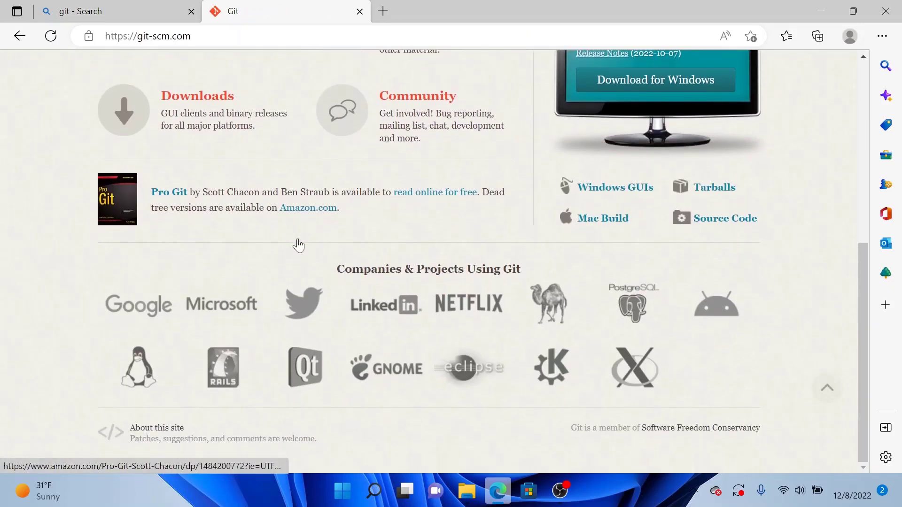
pyautogui.scroll(7, 297, 238)
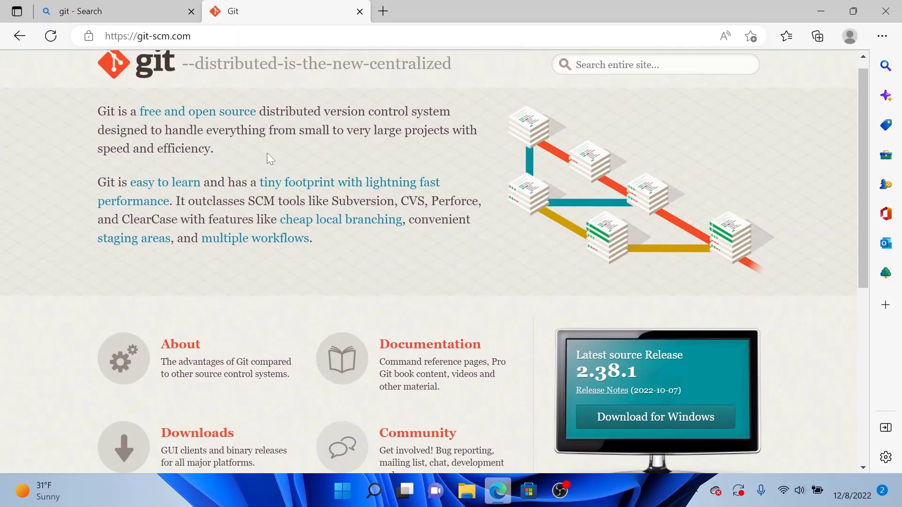
pyautogui.scroll(-1, 291, 207)
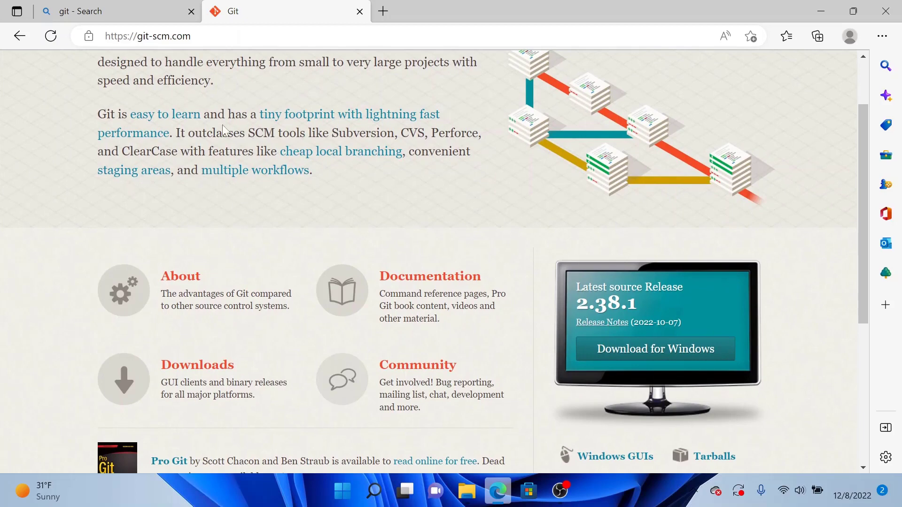
pyautogui.scroll(-2, 210, 225)
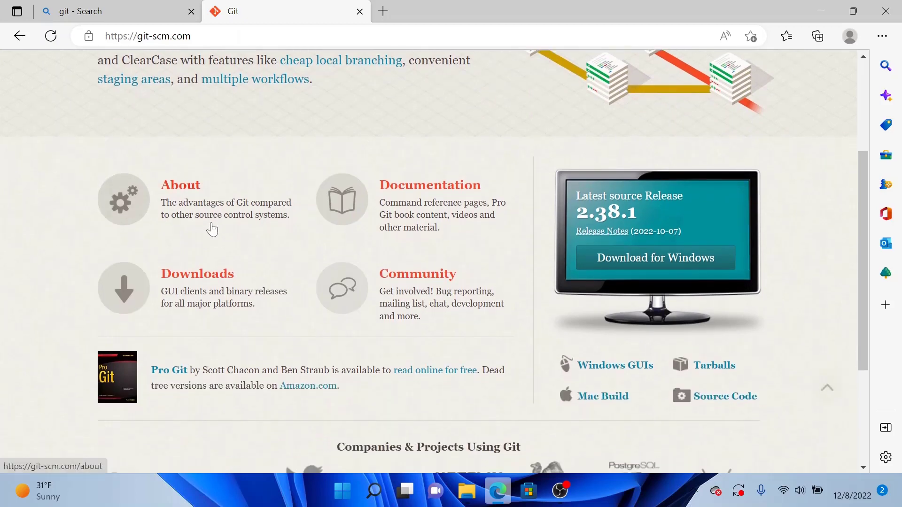
pyautogui.click(201, 264)
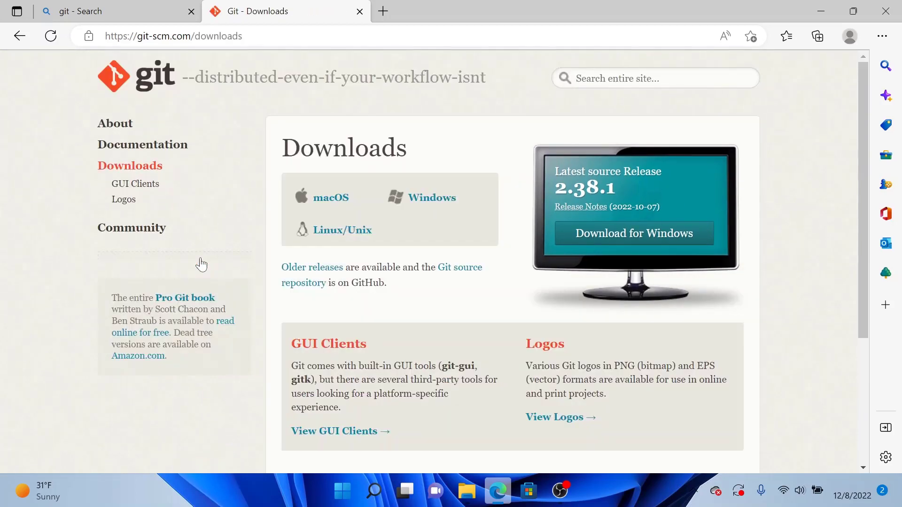
pyautogui.click(423, 200)
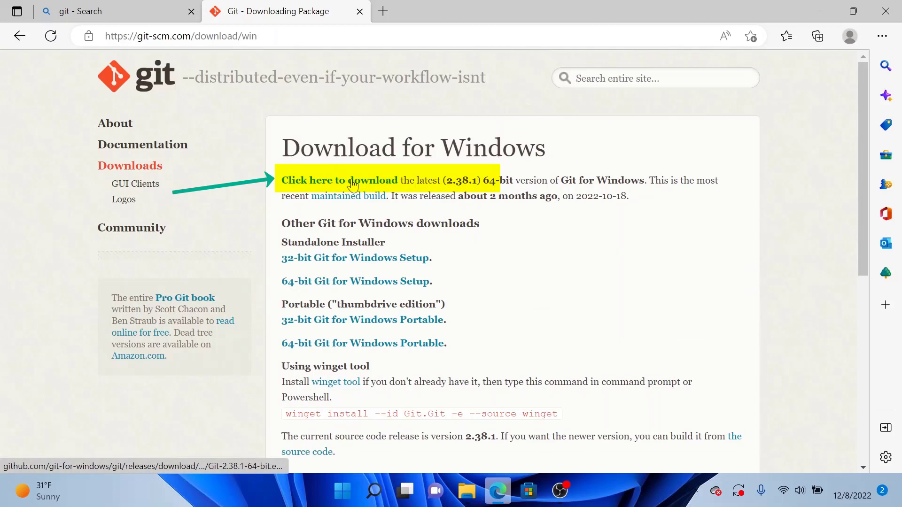
pyautogui.click(365, 189)
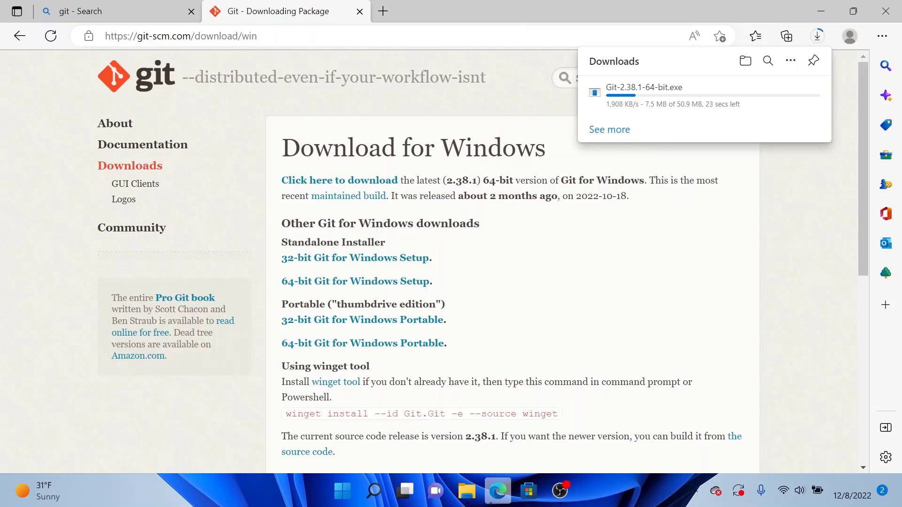
pyautogui.click(19, 37)
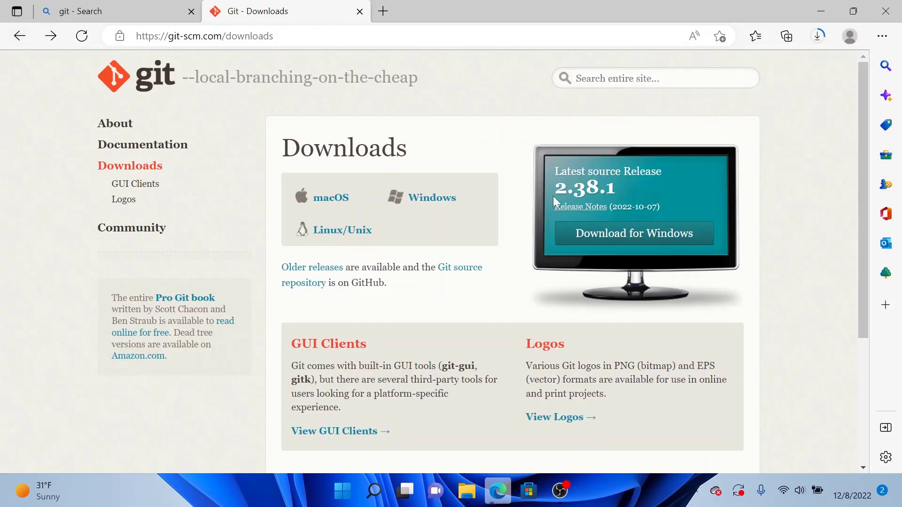
pyautogui.click(643, 234)
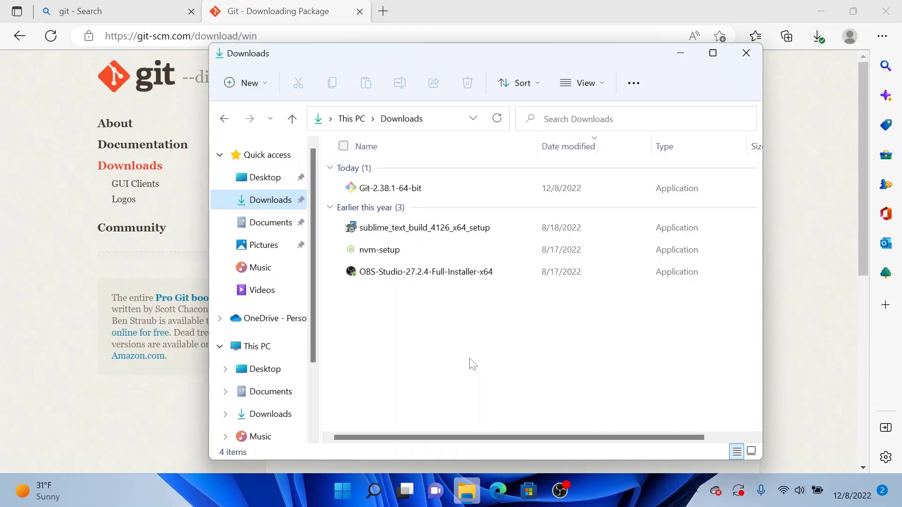
# - Run the Git-2.38.1-64-bit installer, accept the license and use C:\Program Files\Git as the destination folder
pyautogui.click(393, 191)
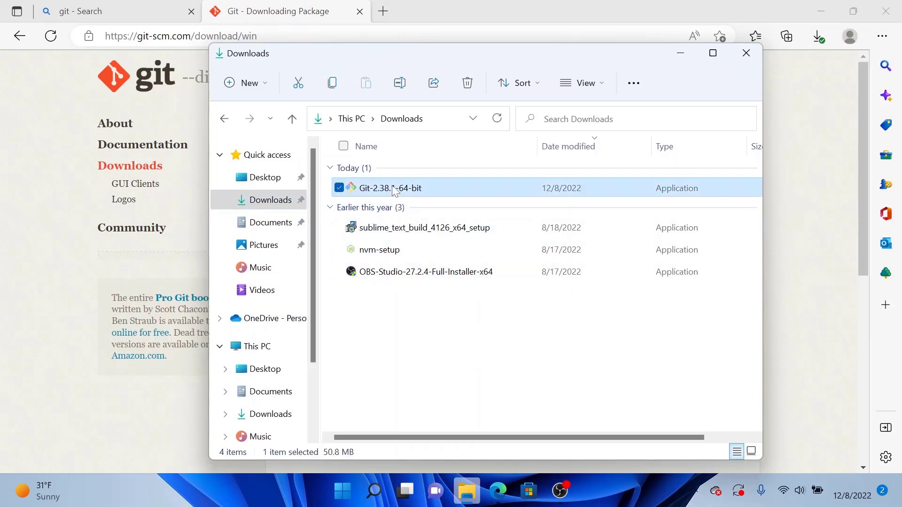
pyautogui.doubleClick(394, 190)
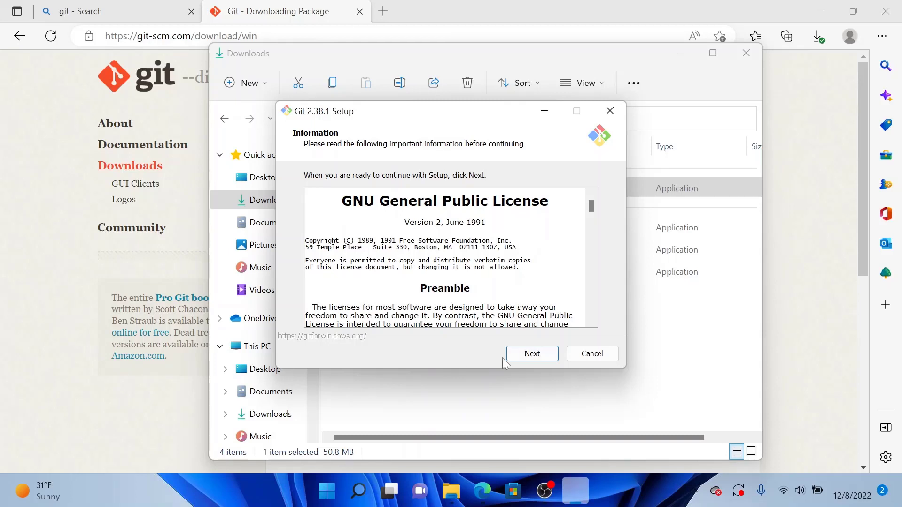
pyautogui.click(515, 356)
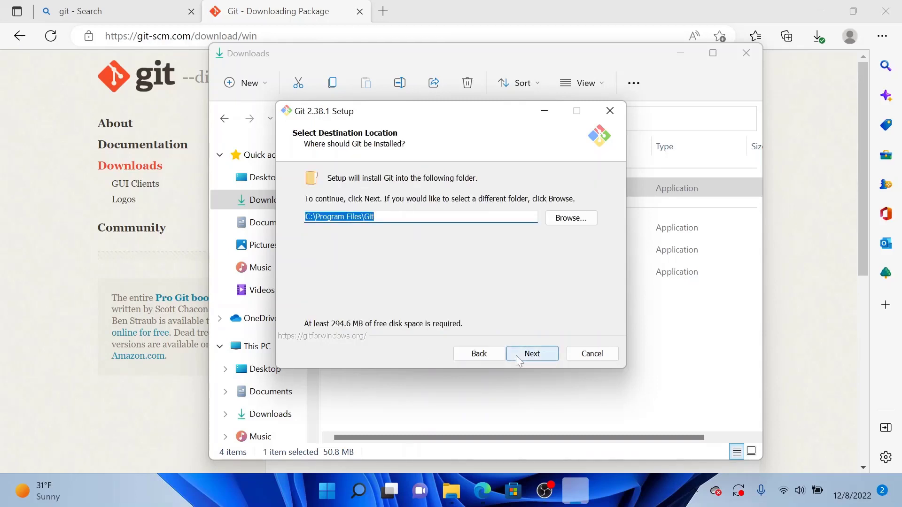
pyautogui.click(518, 360)
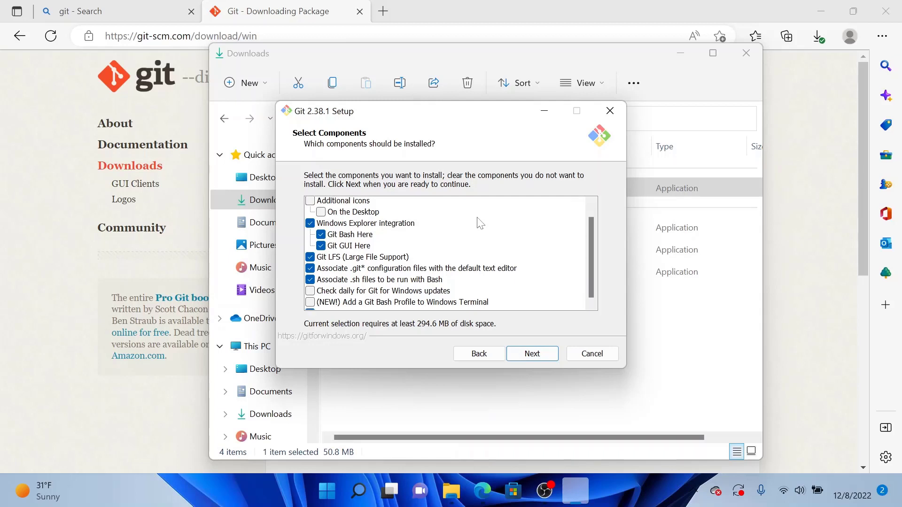
# - Review and accept the default Git components, and use the Start Menu folder named Git
pyautogui.scroll(-1, 480, 224)
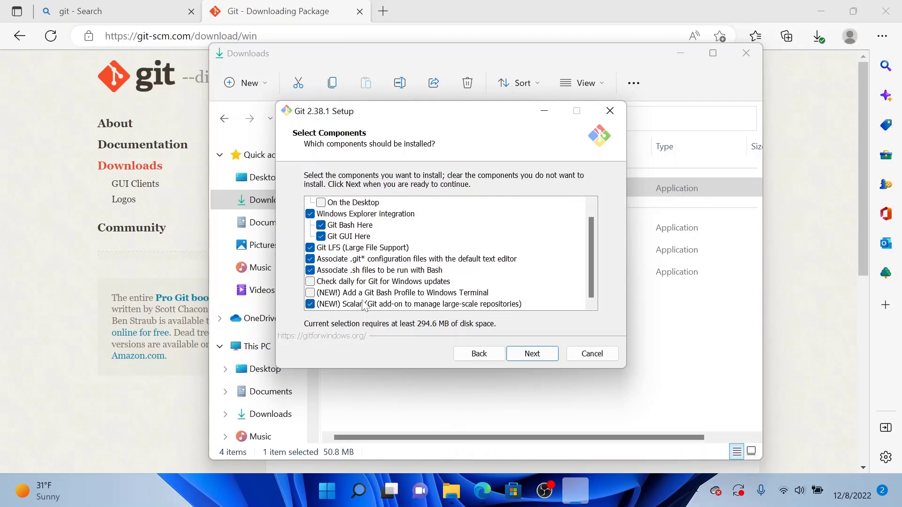
pyautogui.scroll(1, 465, 278)
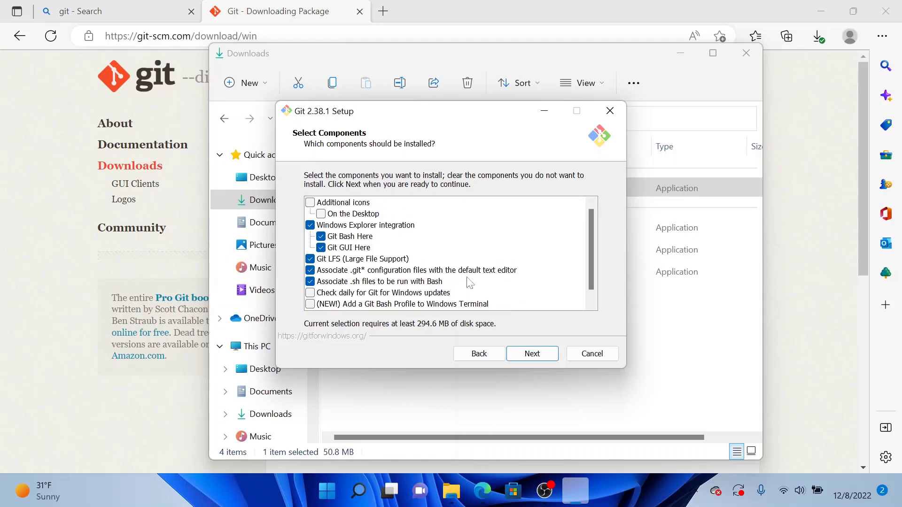
pyautogui.click(532, 353)
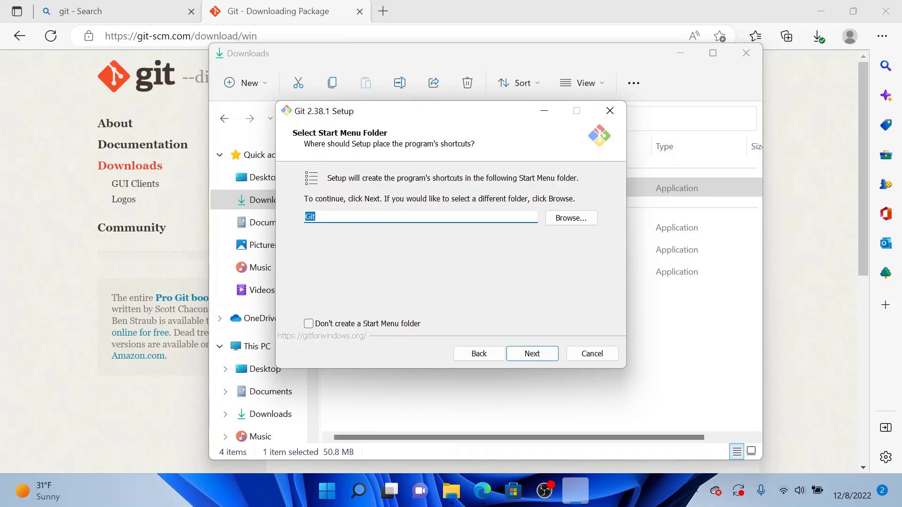
pyautogui.click(531, 355)
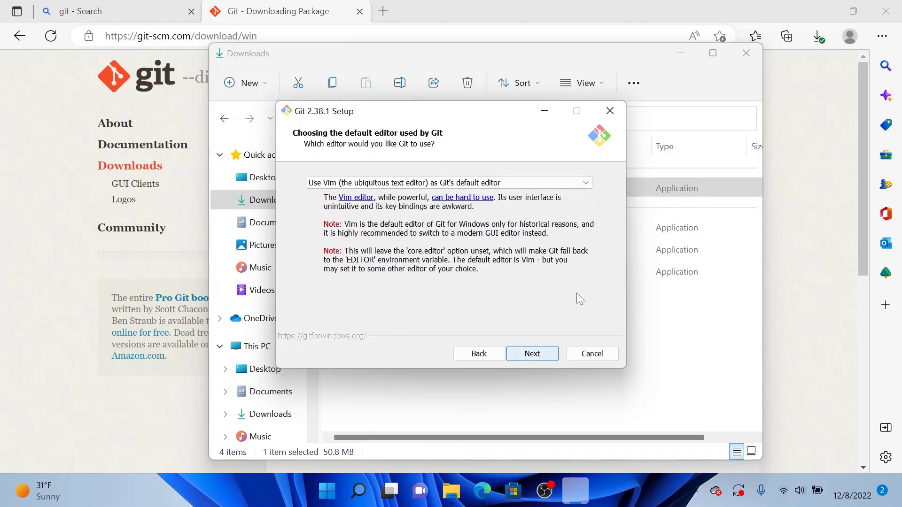
# - Choose Visual Studio Code as Git's default editor
pyautogui.click(587, 181)
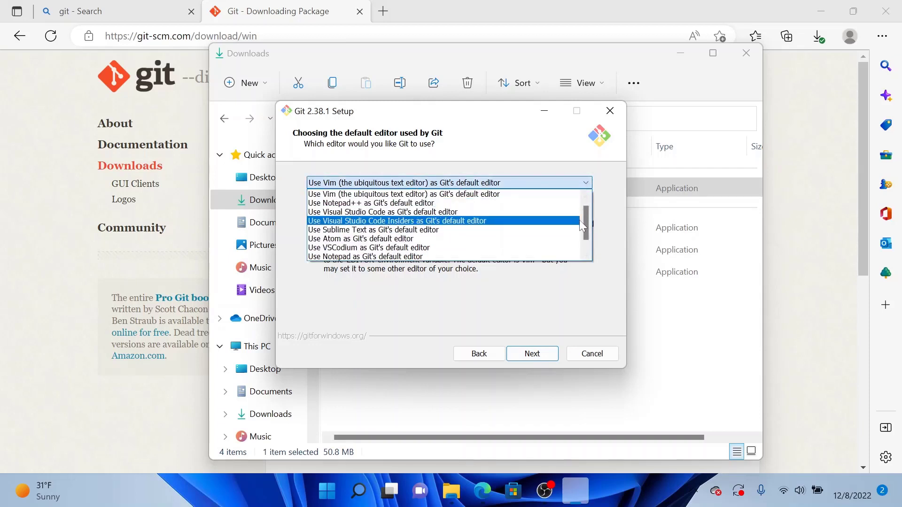
pyautogui.moveTo(585, 222); pyautogui.dragTo(585, 183)
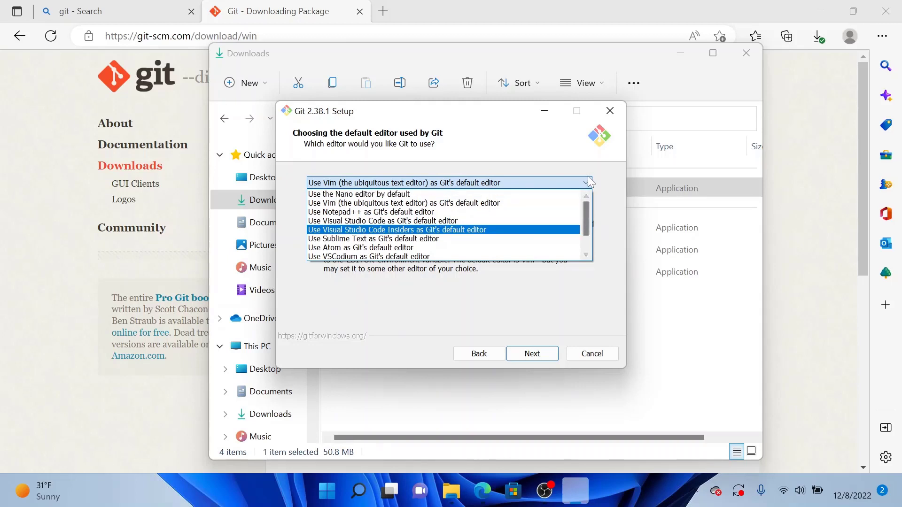
pyautogui.click(446, 221)
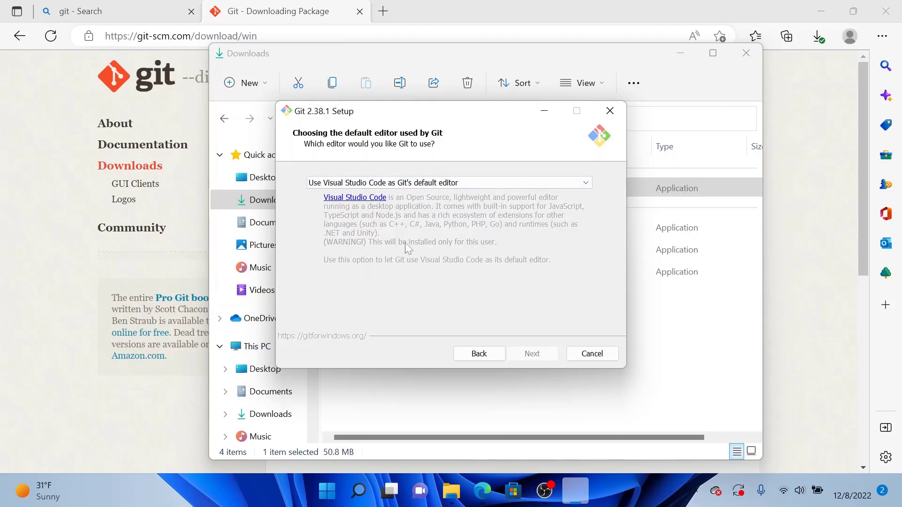
# - Download the Visual Studio Code installer for Windows from the link in Git Setup and open its download folder
pyautogui.click(365, 195)
pyautogui.click(157, 300)
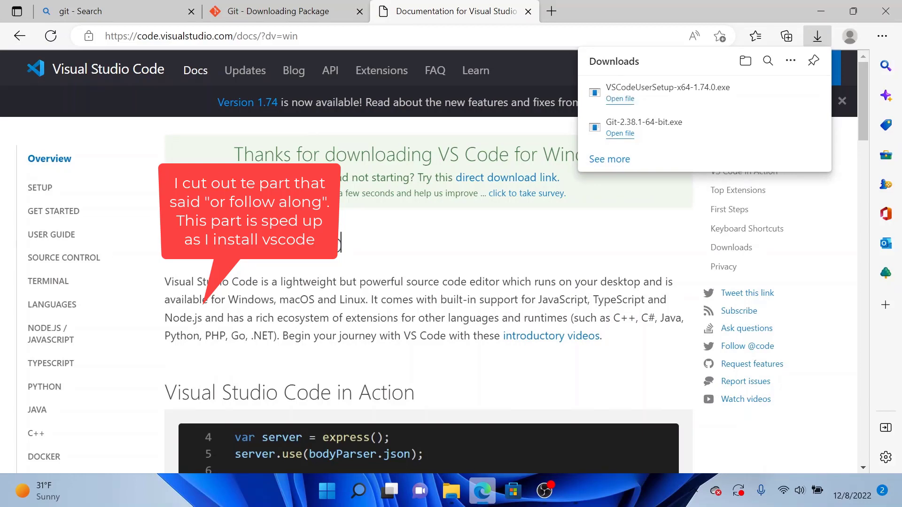
pyautogui.click(745, 60)
# - Run the Visual Studio Code installer, accept the license agreement and install it with the default settings
pyautogui.doubleClick(407, 210)
pyautogui.click(275, 330)
pyautogui.click(559, 379)
pyautogui.click(558, 380)
pyautogui.click(556, 380)
pyautogui.click(555, 380)
pyautogui.click(555, 380)
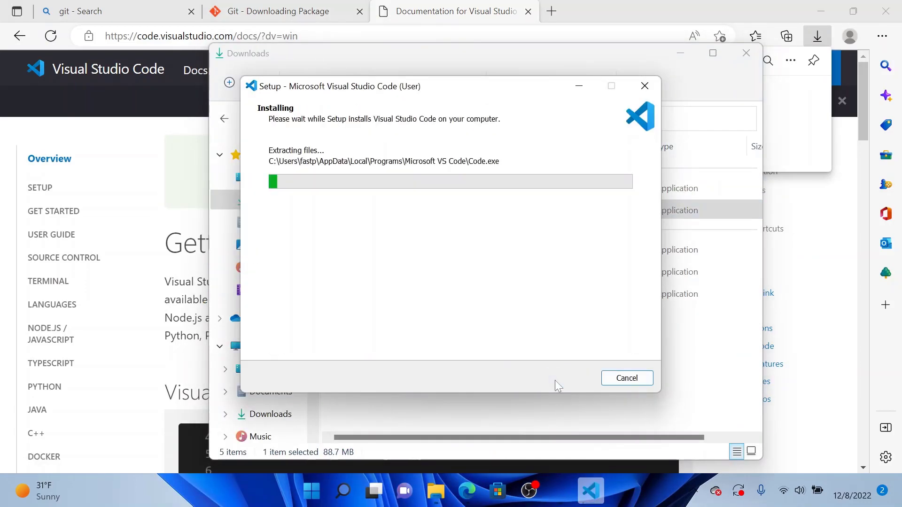
pyautogui.click(580, 379)
# - Return to Git Setup, reload the default editor page and continue with Visual Studio Code as the editor
pyautogui.click(452, 492)
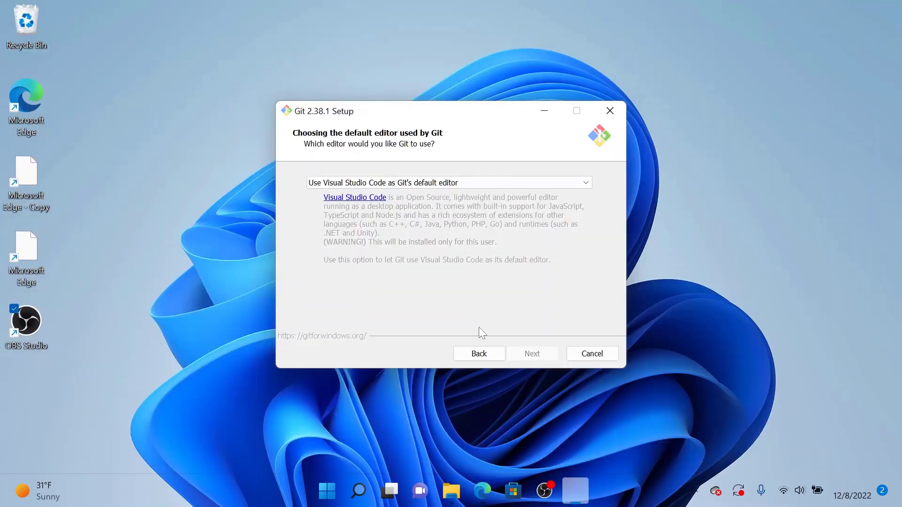
pyautogui.click(469, 353)
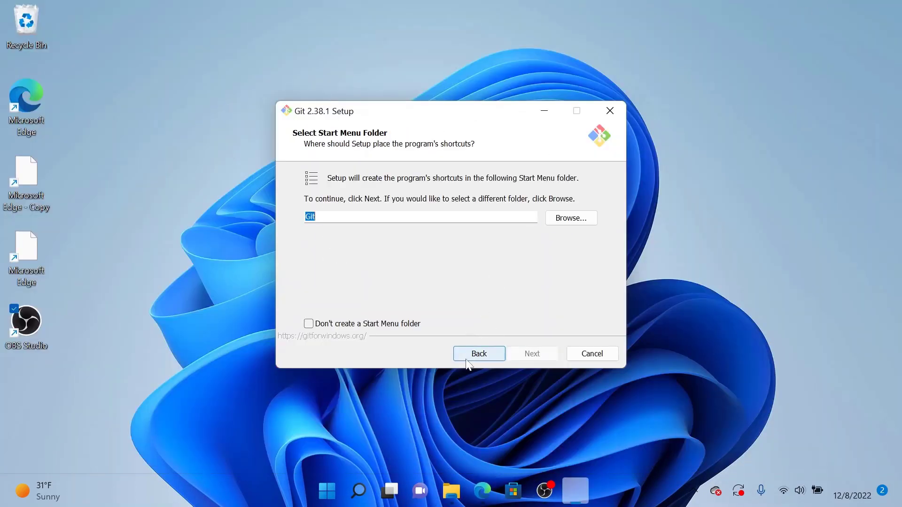
pyautogui.click(519, 356)
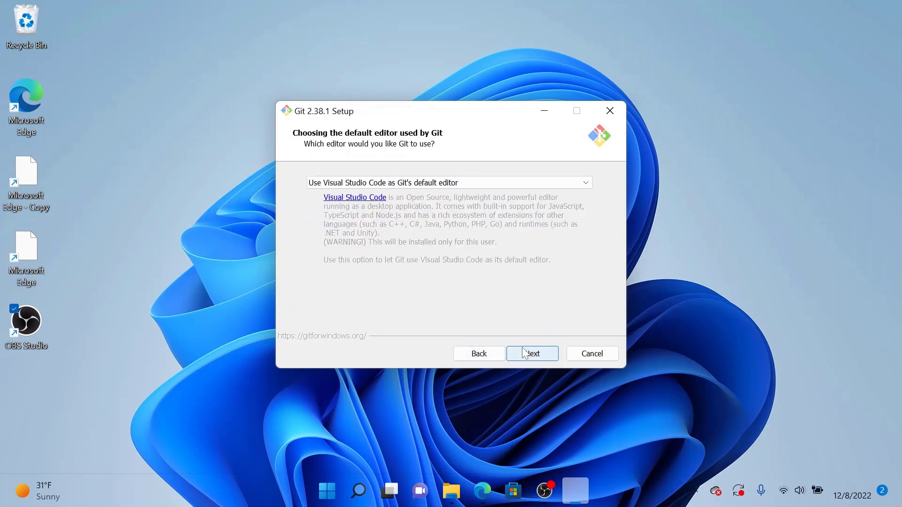
pyautogui.click(545, 357)
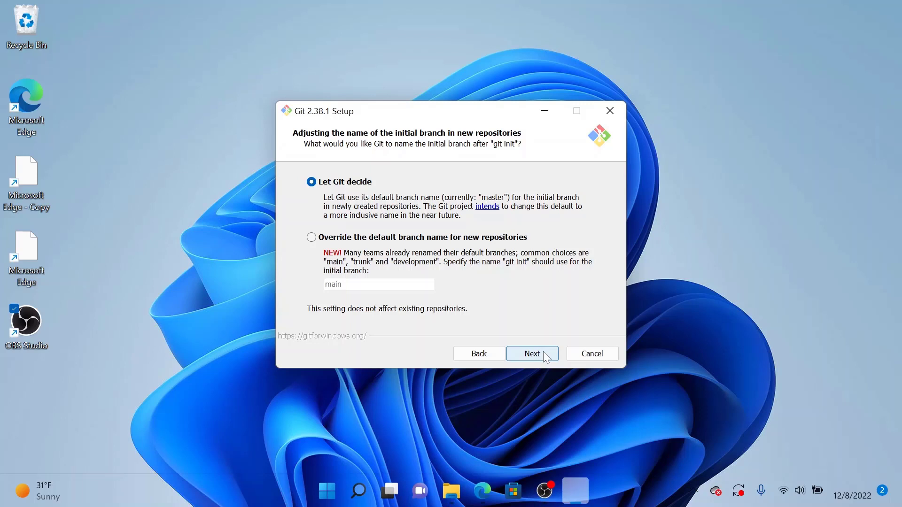
# - Let Git decide the initial branch name and set PATH to "Git from the command line and also from 3rd-party software"
pyautogui.click(543, 351)
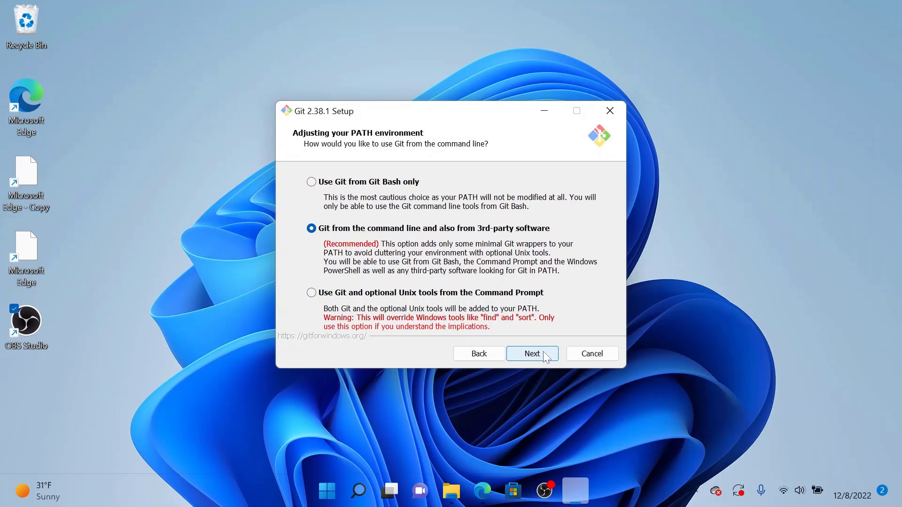
pyautogui.click(544, 357)
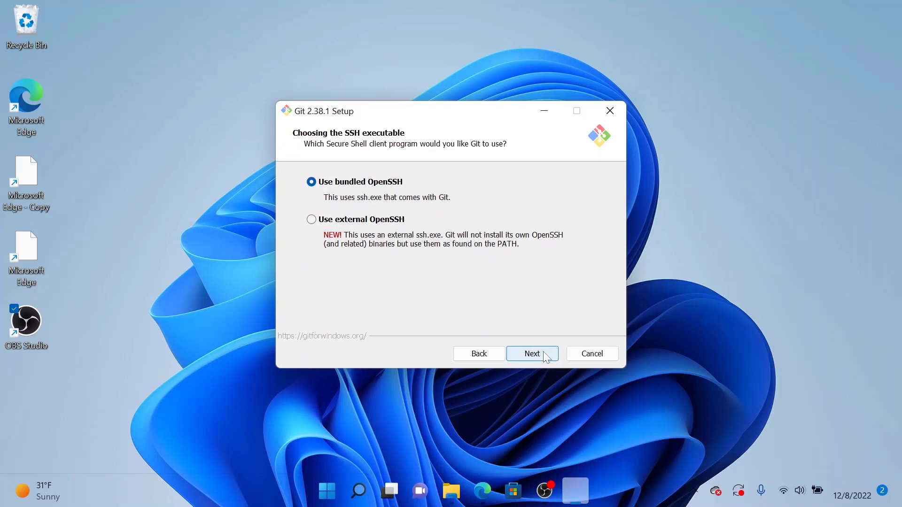
# - Accept the bundled OpenSSH, OpenSSL library, and "Checkout Windows-style, commit Unix-style line endings" options
pyautogui.click(543, 352)
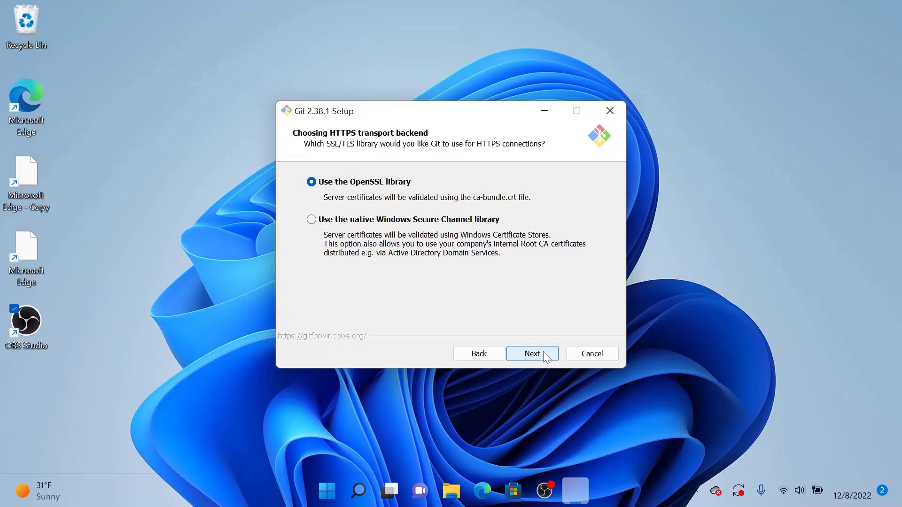
pyautogui.click(543, 352)
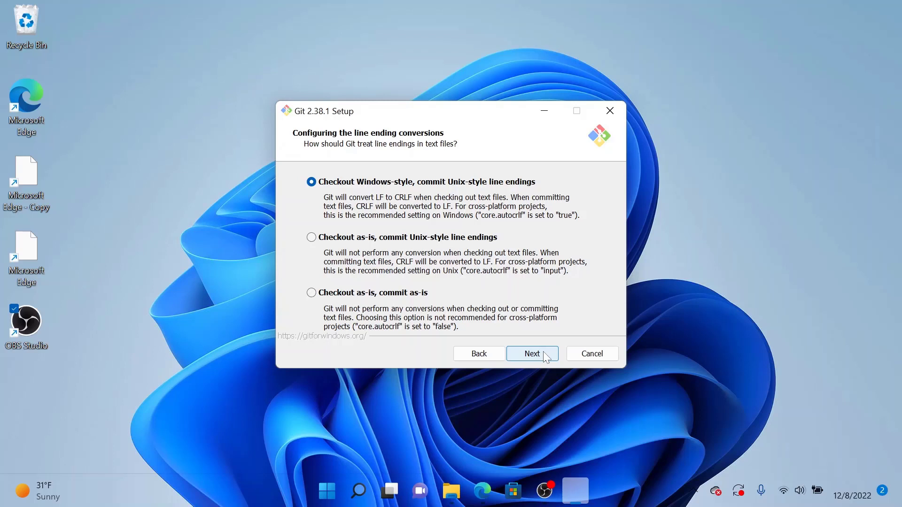
pyautogui.click(544, 353)
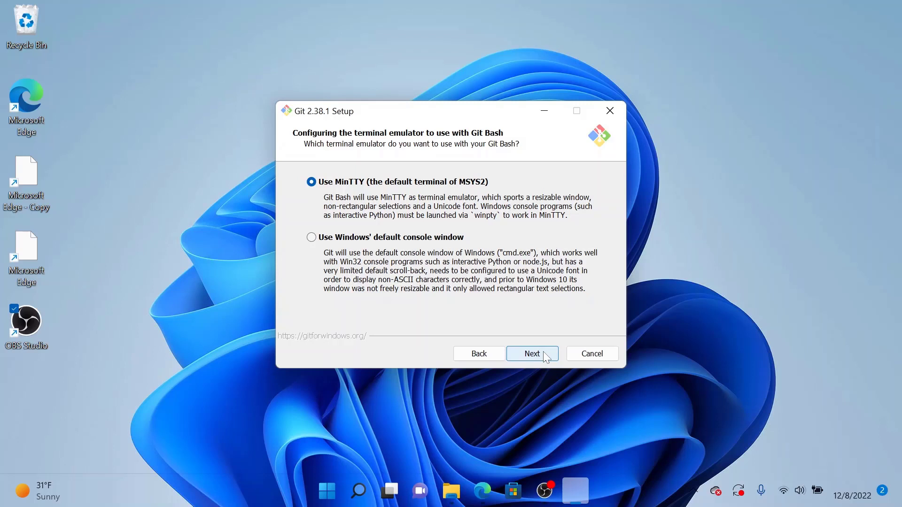
# - Accept MinTTY, the default git pull behavior, Git Credential Manager and file system caching, and install Git without experimental options
pyautogui.click(543, 351)
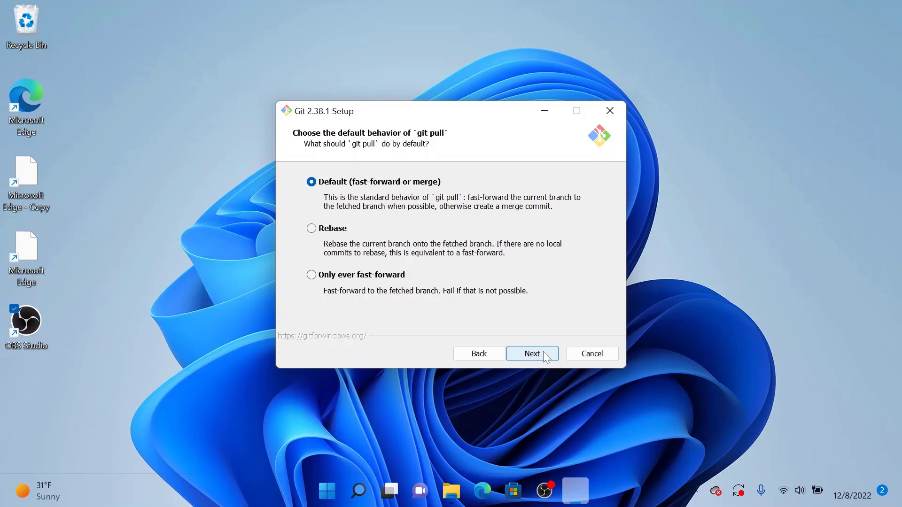
pyautogui.click(543, 351)
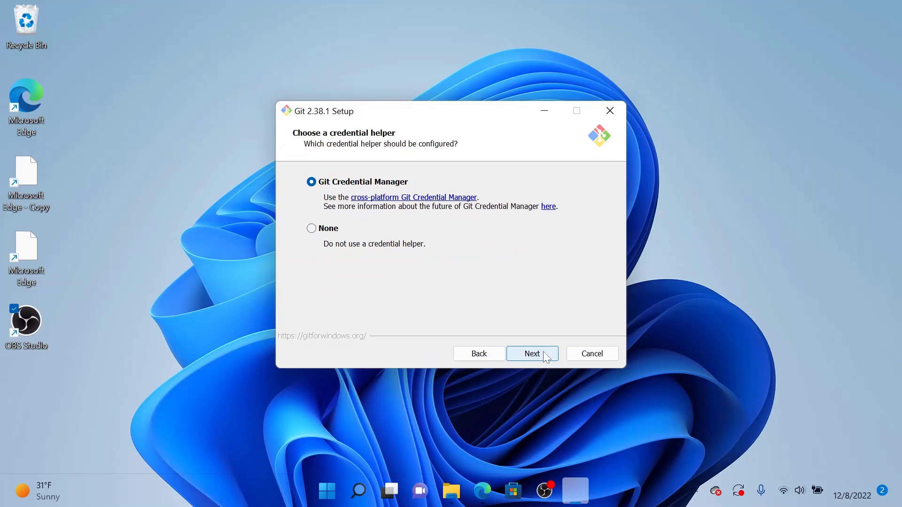
pyautogui.click(544, 352)
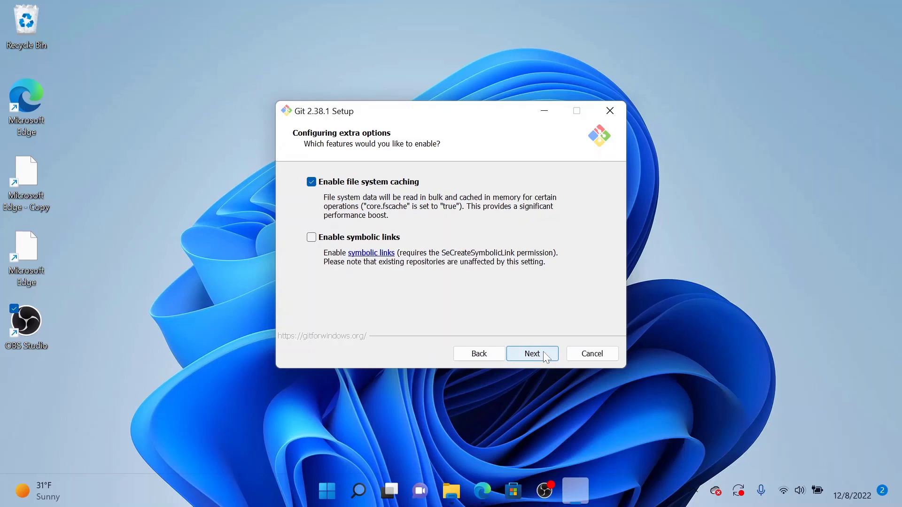
pyautogui.click(527, 357)
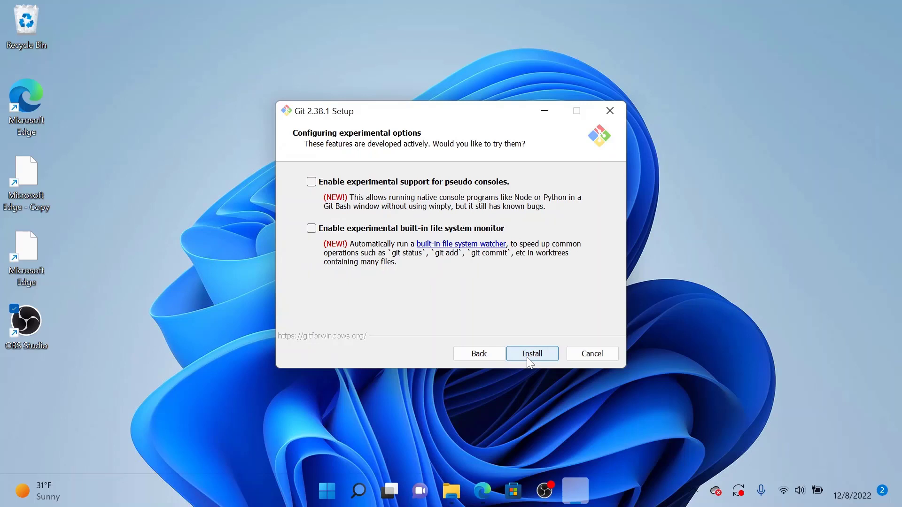
pyautogui.click(529, 360)
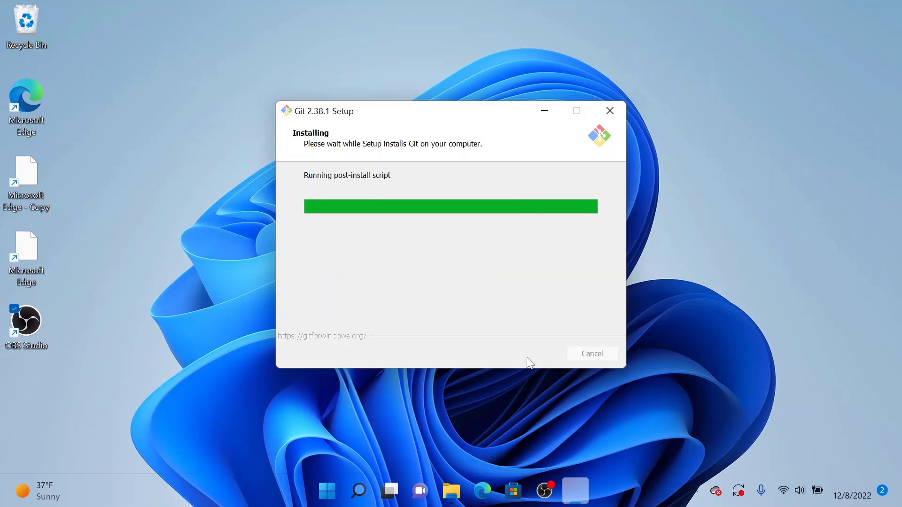
# - Finish Git Setup, open the release notes in Microsoft Edge, and close the release notes tab
pyautogui.click(530, 357)
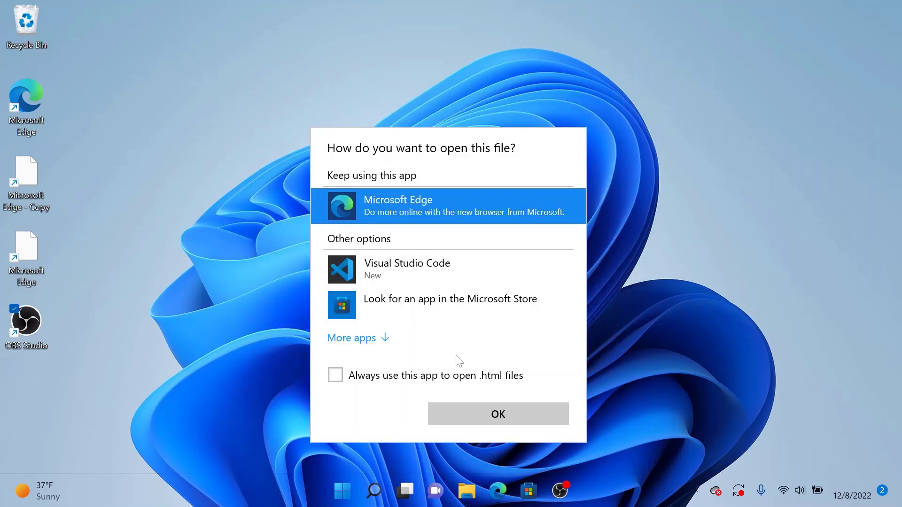
pyautogui.click(495, 417)
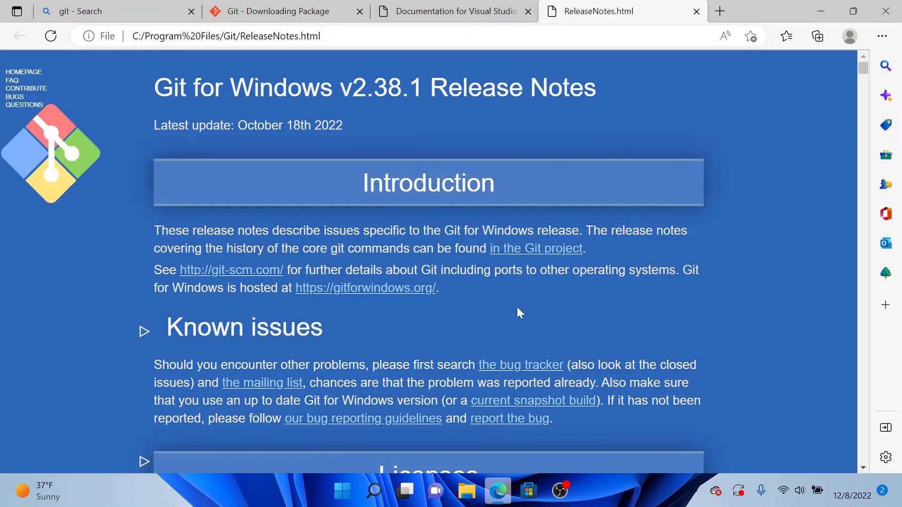
pyautogui.hotkey('ctrl', 'w')
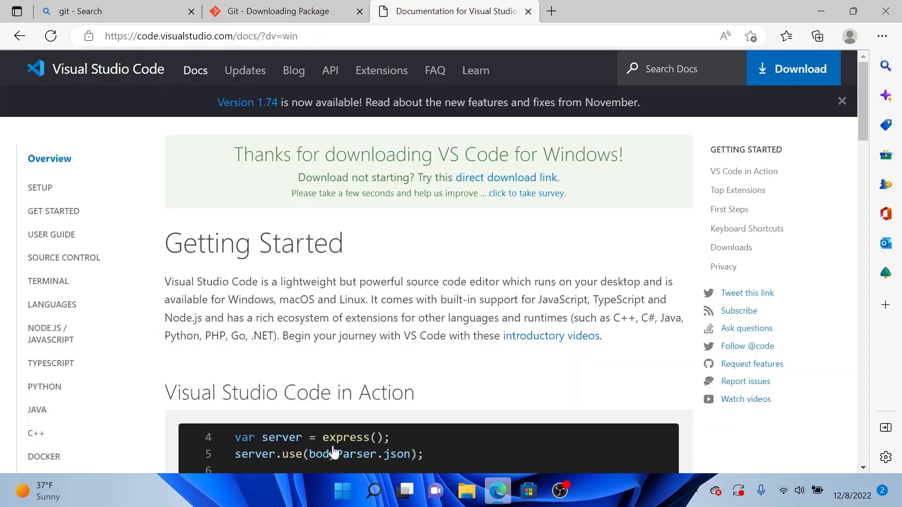
# - Open Command Prompt and check the installed Git version with "git --version"
pyautogui.click(375, 494)
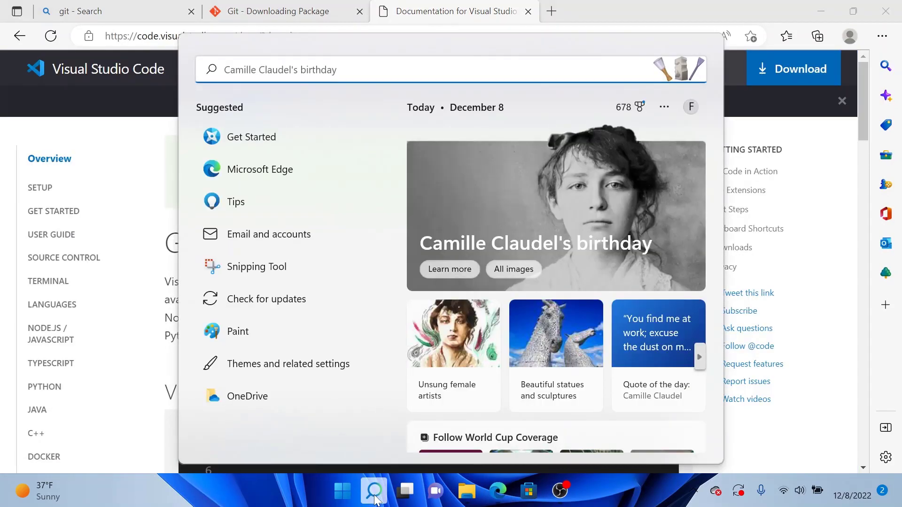
pyautogui.write('preview')
pyautogui.press('BackSpace')
pyautogui.press('BackSpace')
pyautogui.press('BackSpace')
pyautogui.press('BackSpace')
pyautogui.press('BackSpace')
pyautogui.press('BackSpace')
pyautogui.press('BackSpace')
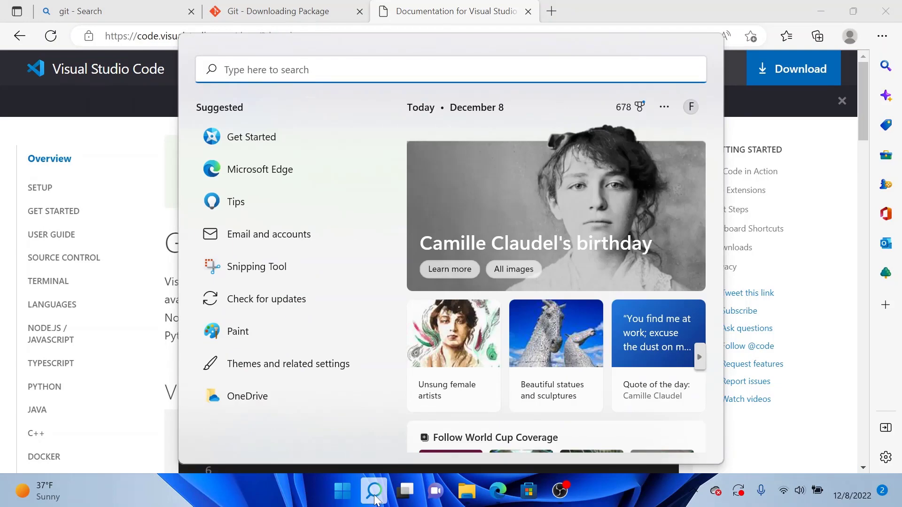
pyautogui.write('comma')
pyautogui.click(253, 186)
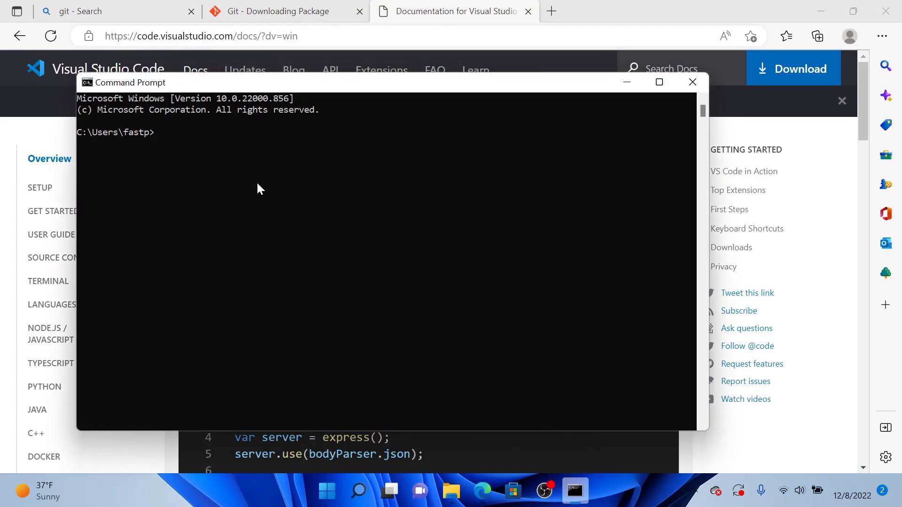
pyautogui.write('git --version')
pyautogui.press('Return')
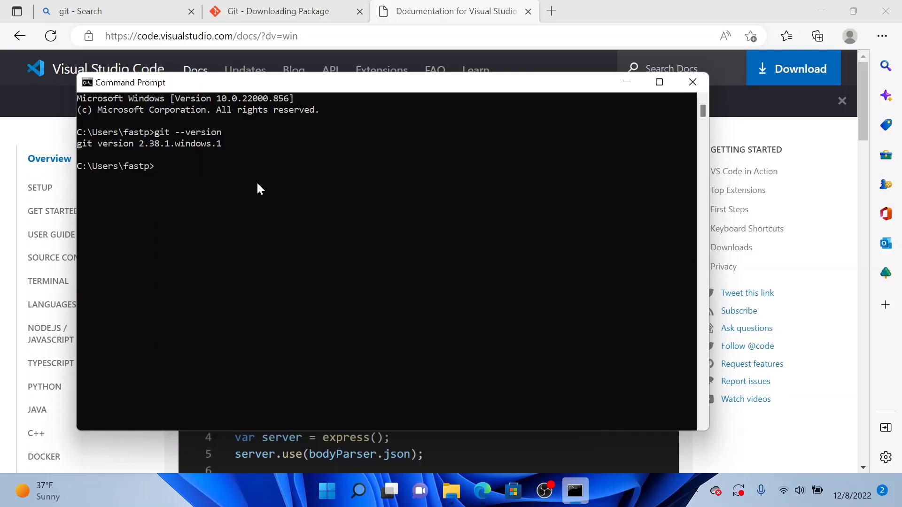
# - Switch to Microsoft Edge, search the web for "git getting started" and open the "Git - First-Time Git Setup" result
pyautogui.click(288, 14)
pyautogui.click(288, 36)
pyautogui.write('git getting started')
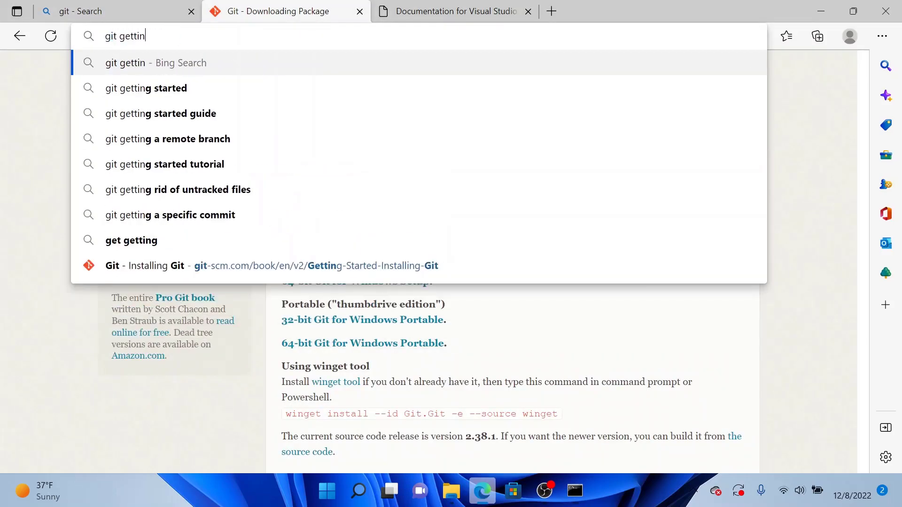
pyautogui.press('Return')
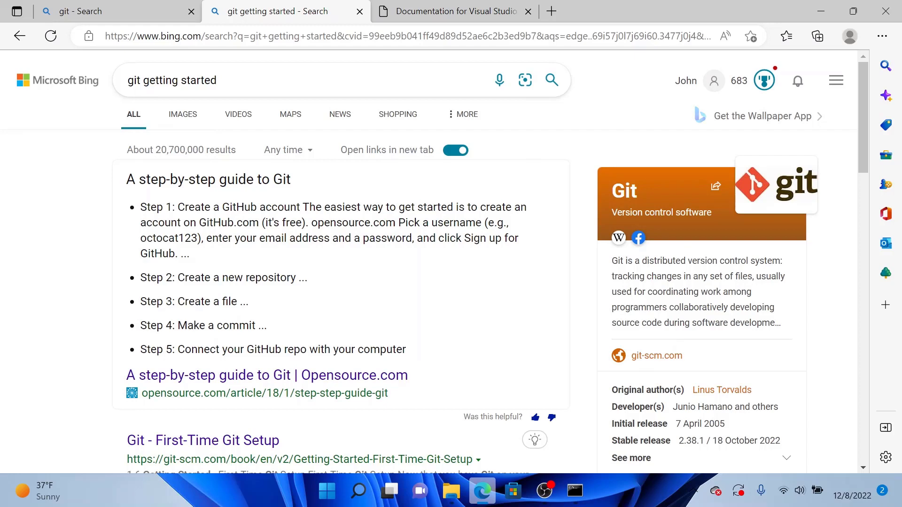
pyautogui.scroll(-4, 268, 123)
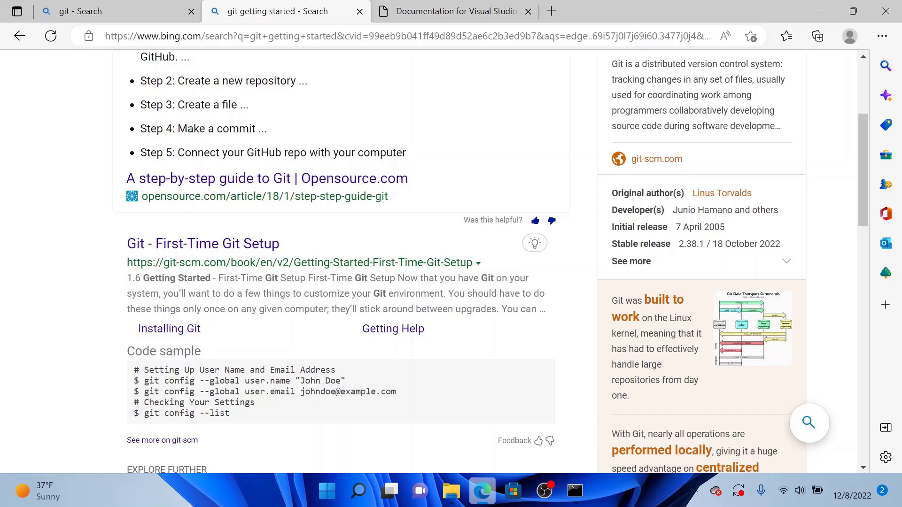
pyautogui.click(216, 244)
# - Find and read the "Your Identity" section covering the global user name and email commands
pyautogui.scroll(-1, 458, 242)
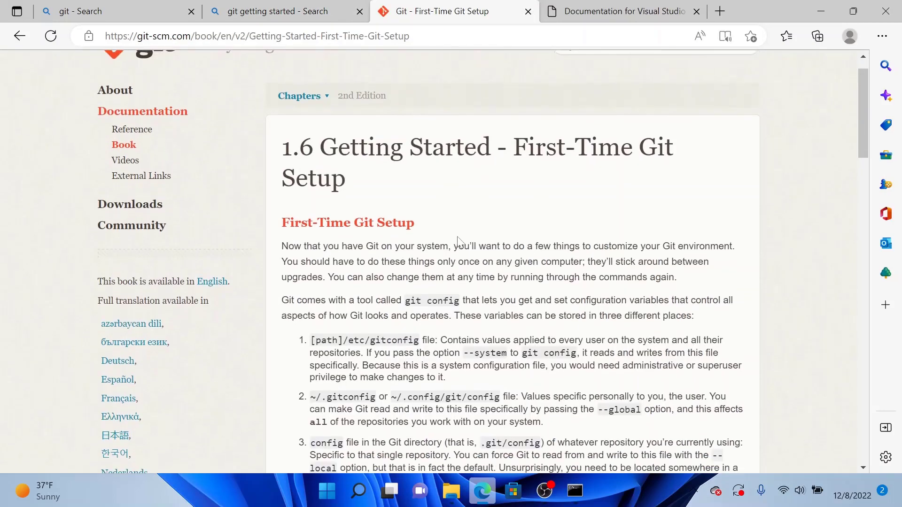
pyautogui.scroll(-8, 458, 241)
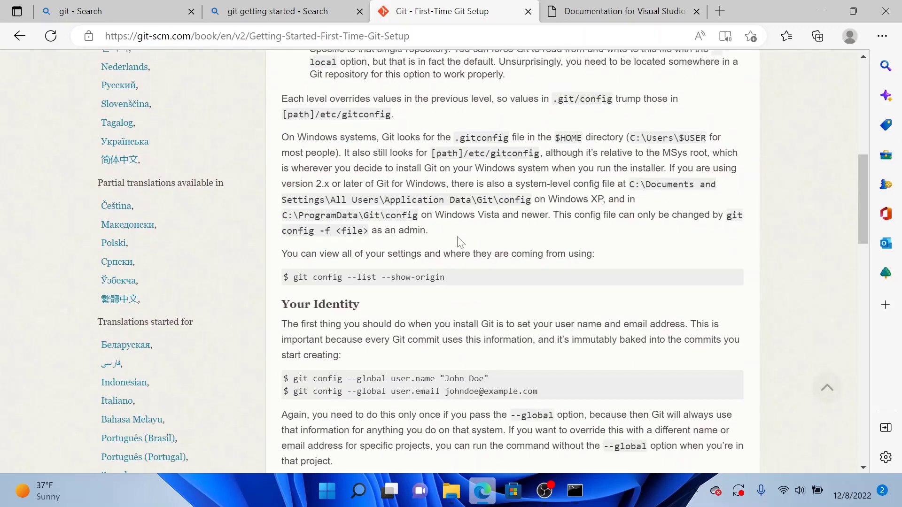
pyautogui.scroll(-5, 459, 242)
pyautogui.scroll(3, 460, 242)
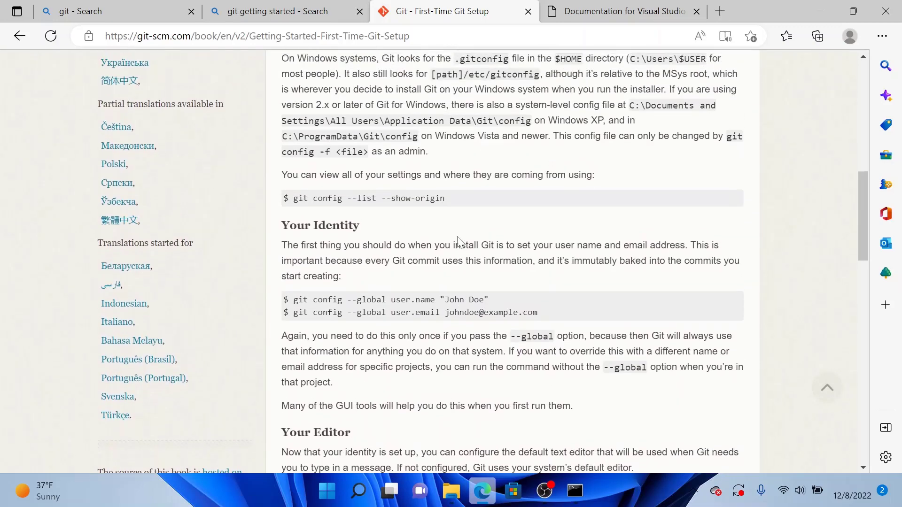
pyautogui.scroll(-2, 459, 241)
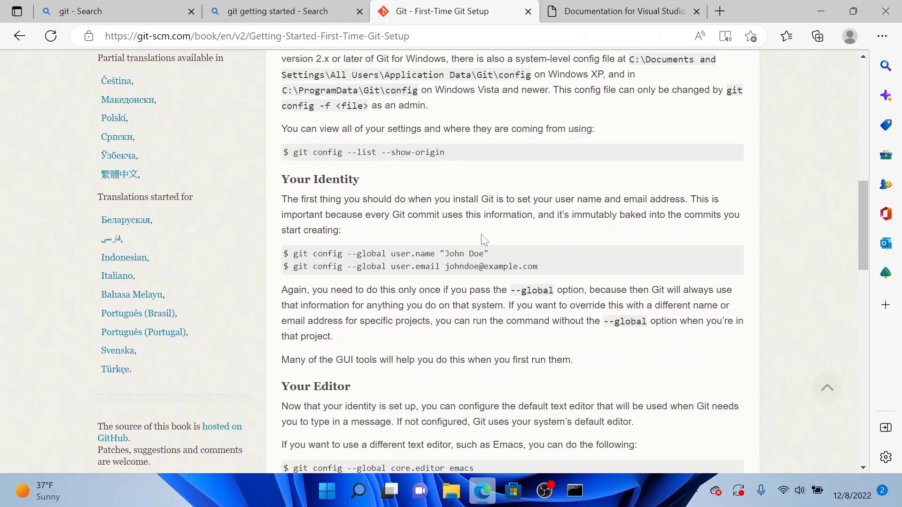
pyautogui.scroll(-1, 499, 227)
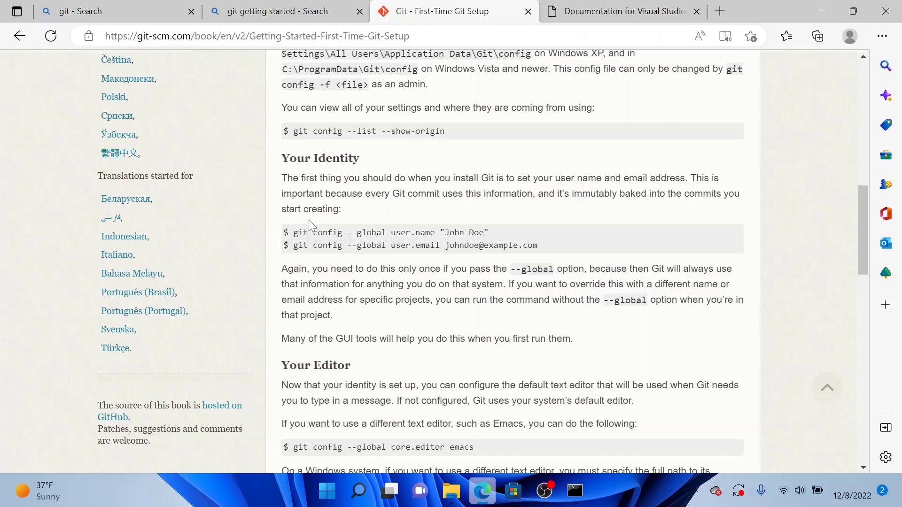
# - Switch to Command Prompt and run "git config --global user.name" with the user's full name in double quotes
pyautogui.hotkey('alt', 'Tab')
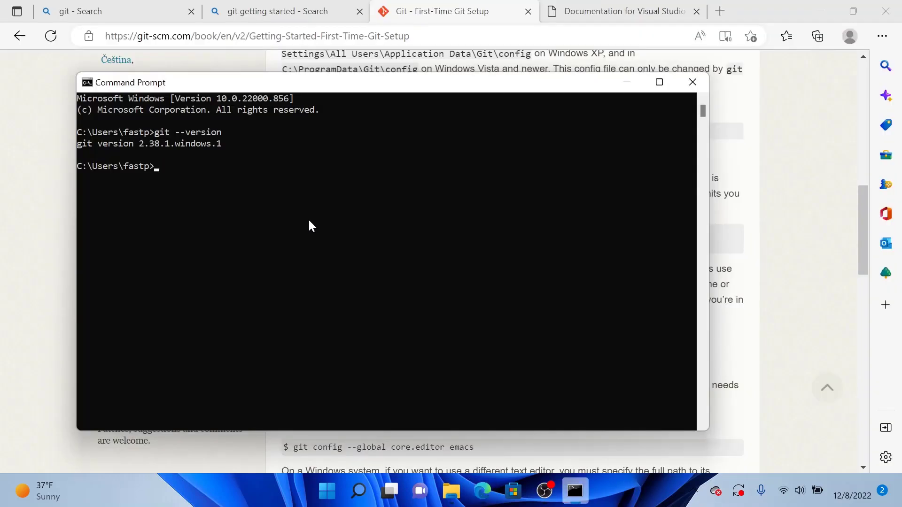
pyautogui.write('git')
pyautogui.hotkey('alt', 'Tab')
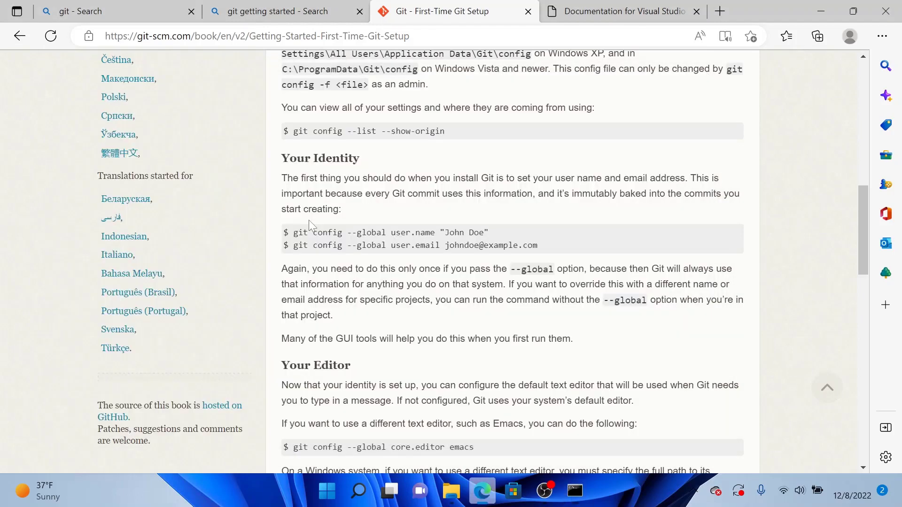
pyautogui.hotkey('alt', 'Tab')
pyautogui.write('config --gl')
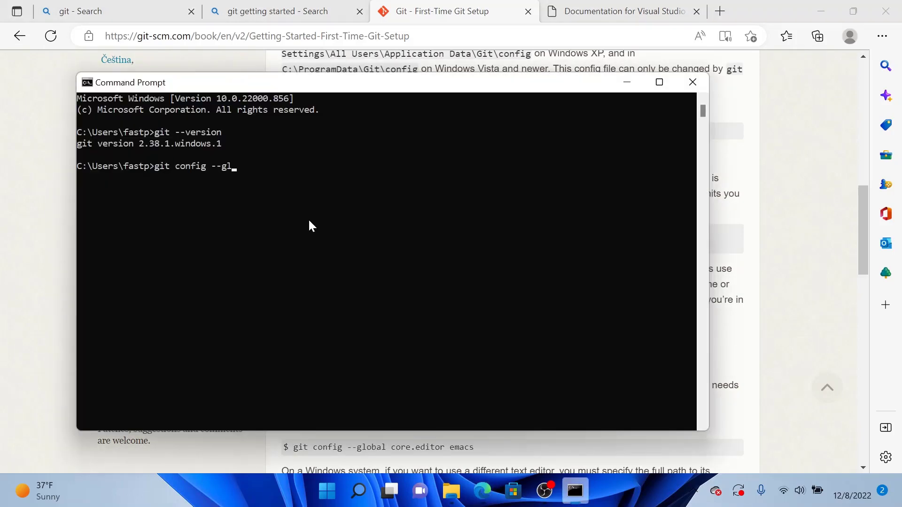
pyautogui.write('obal')
pyautogui.hotkey('alt', 'Tab')
pyautogui.hotkey('alt', 'Tab')
pyautogui.write('user.name')
pyautogui.hotkey('alt', 'Tab')
pyautogui.hotkey('alt', 'Tab')
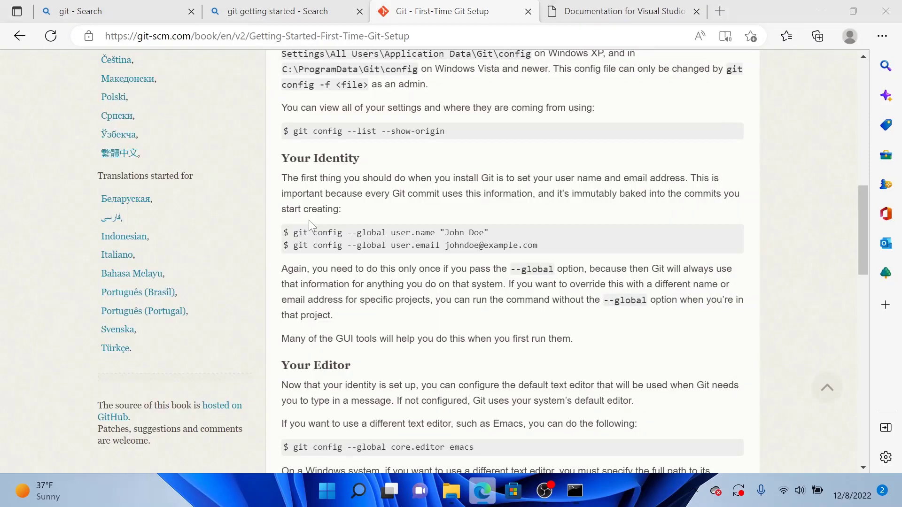
pyautogui.write('"John Curry"')
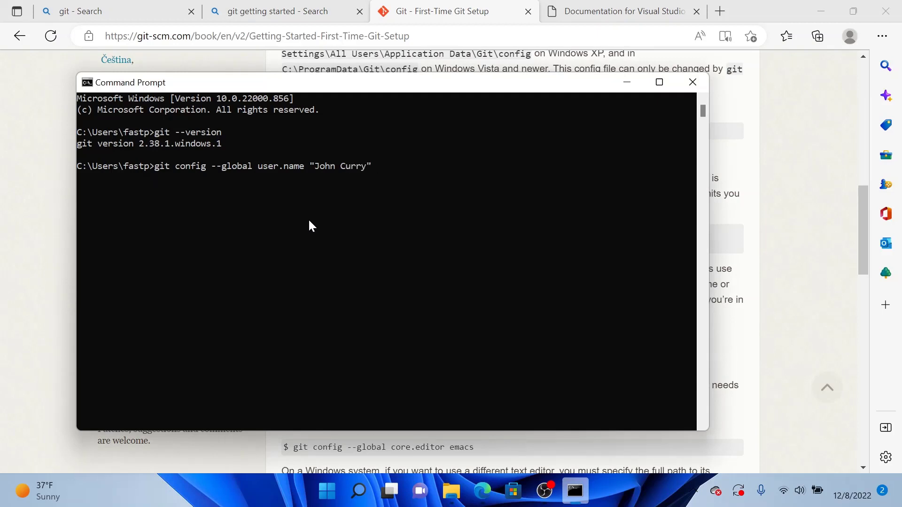
pyautogui.press('Return')
# - Run "git config --global user.email" with the user's email address, without quotes around it
pyautogui.write('git confi')
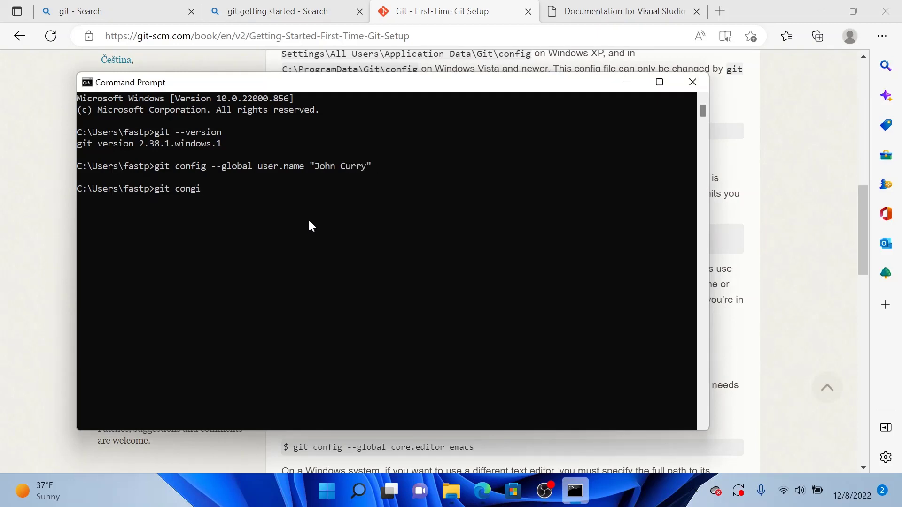
pyautogui.write('g --global user.email')
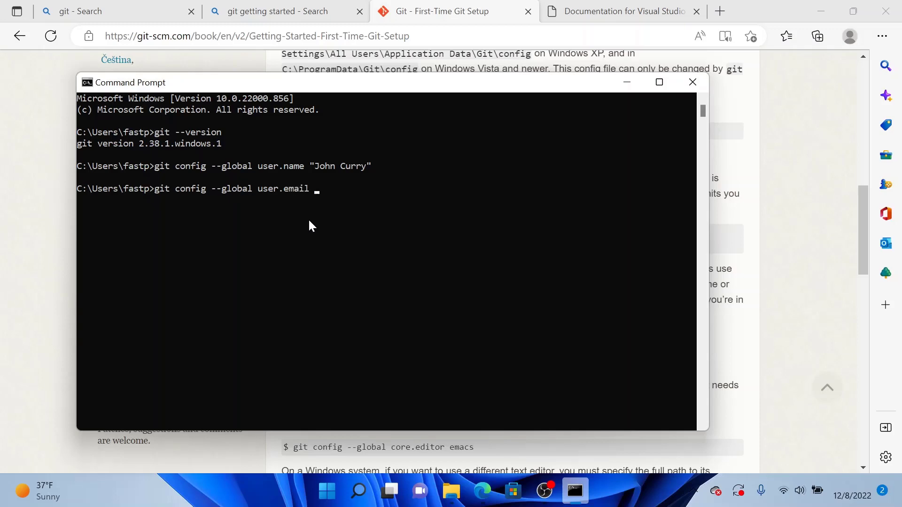
pyautogui.hotkey('alt', 'Tab')
pyautogui.hotkey('alt', 'Tab')
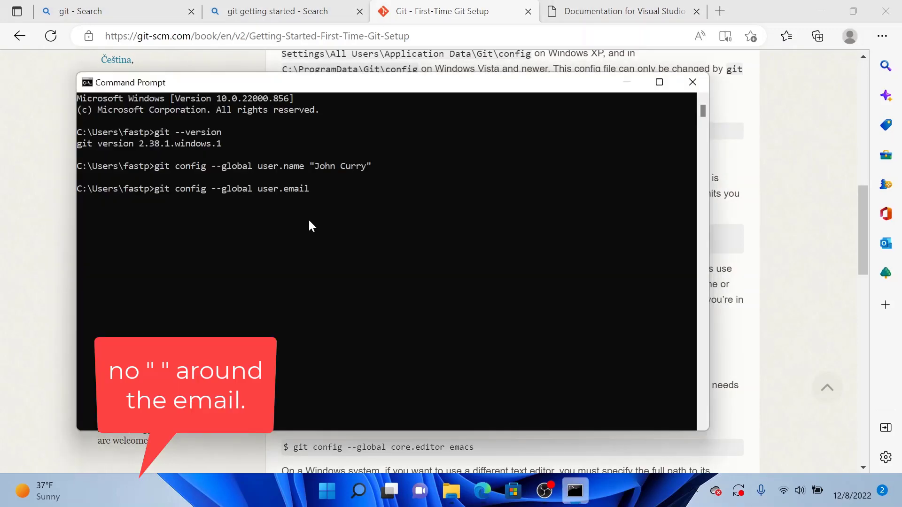
pyautogui.hotkey('alt', 'Tab')
pyautogui.hotkey('alt', 'Tab')
pyautogui.write('***************')
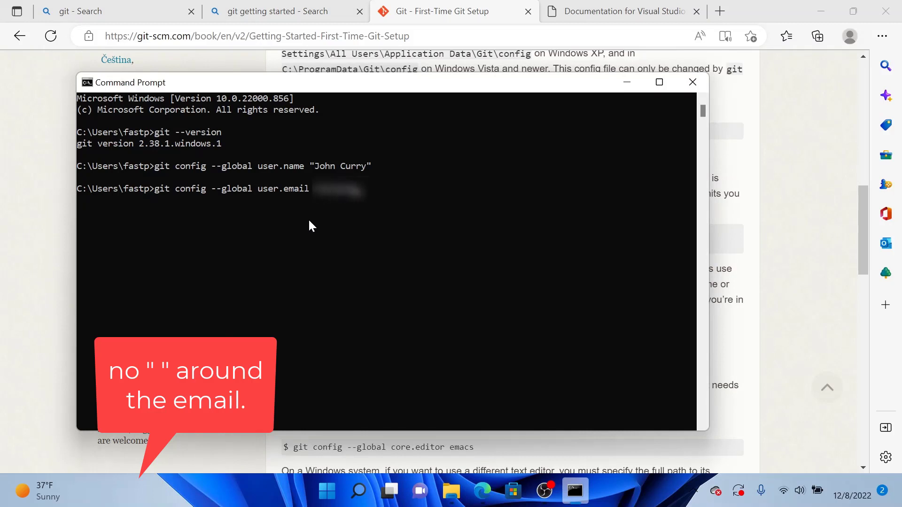
pyautogui.write('*********')
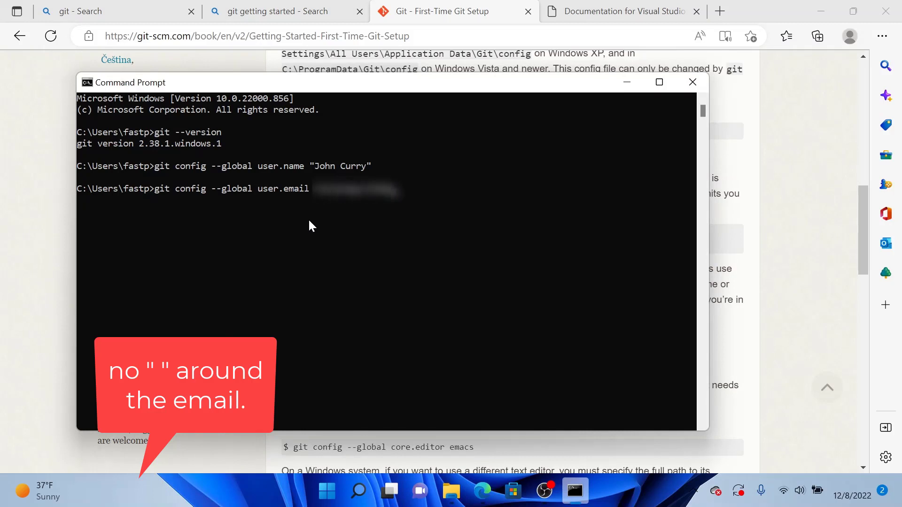
pyautogui.press('Return')
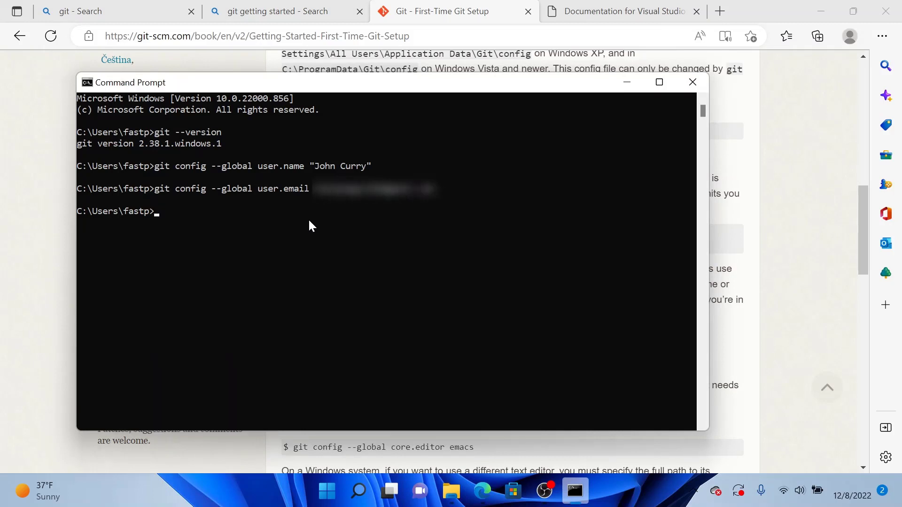
# - Return to the setup guide in Microsoft Edge and examine the "git config --global core.editor emacs" command under "Your Editor"
pyautogui.hotkey('alt', 'Tab')
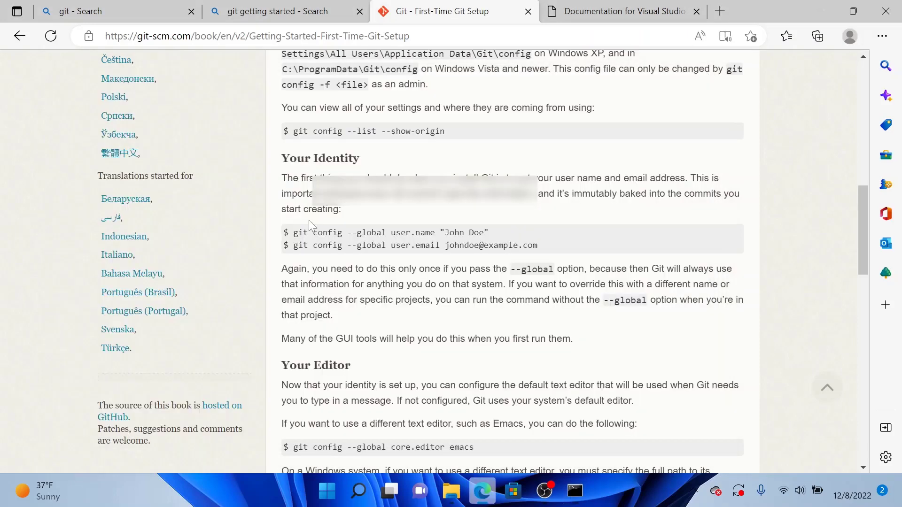
pyautogui.scroll(-1, 376, 253)
pyautogui.scroll(-5, 376, 253)
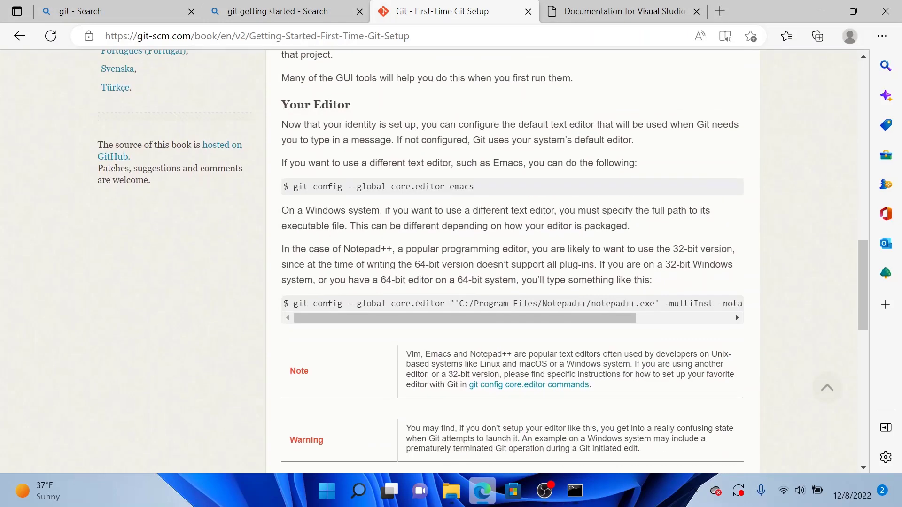
pyautogui.moveTo(312, 185); pyautogui.dragTo(501, 185)
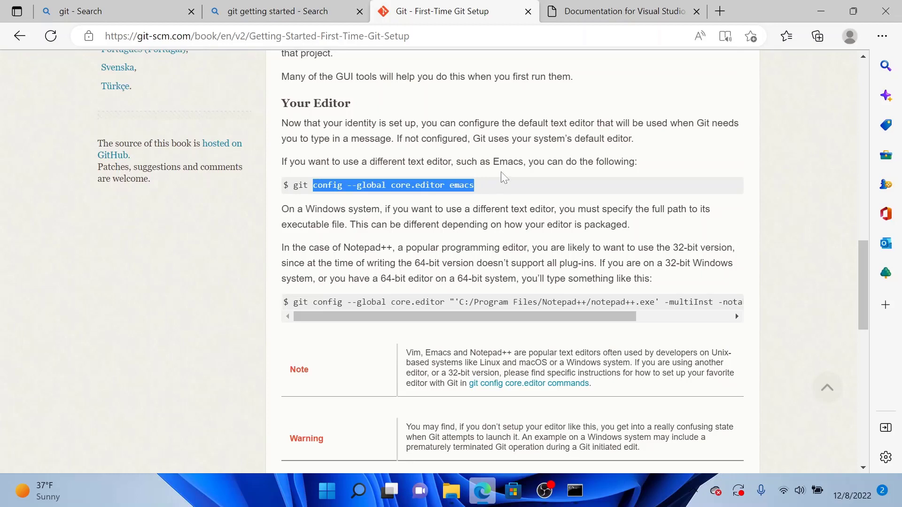
pyautogui.click(494, 217)
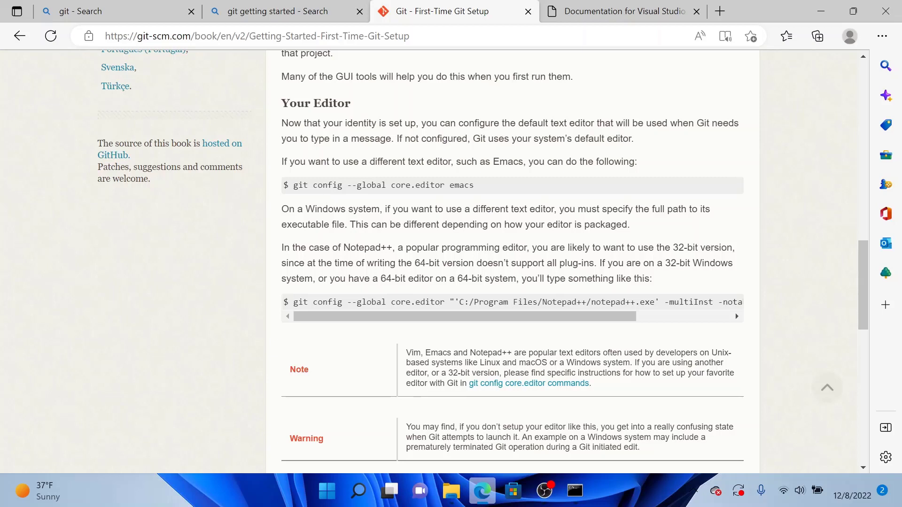
# - Under "Your Editor", compare the emacs core.editor command with the Windows Notepad++ one, examining its full executable path and trailing options
pyautogui.moveTo(299, 185); pyautogui.dragTo(475, 196)
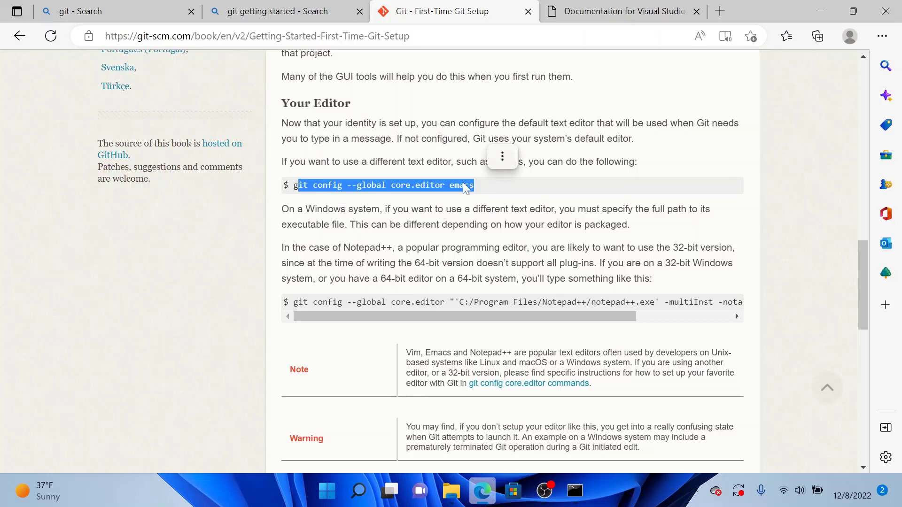
pyautogui.click(467, 189)
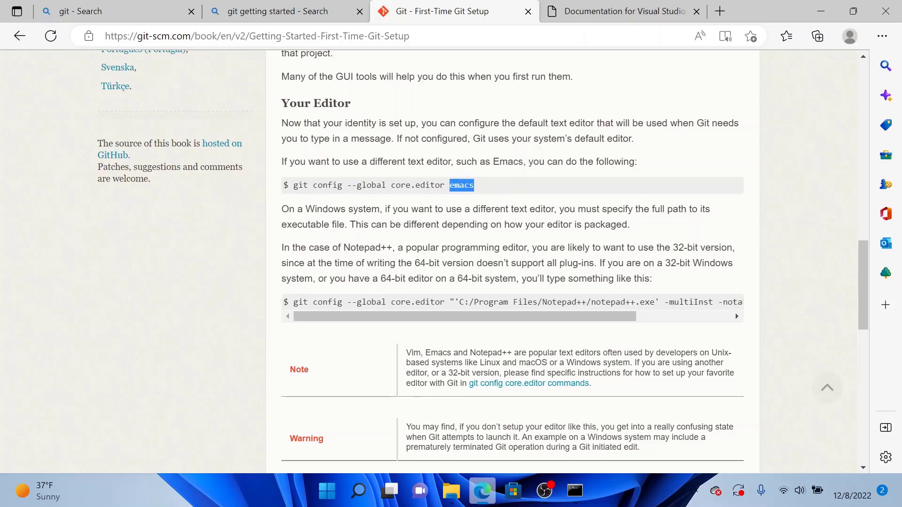
pyautogui.scroll(-1, 498, 185)
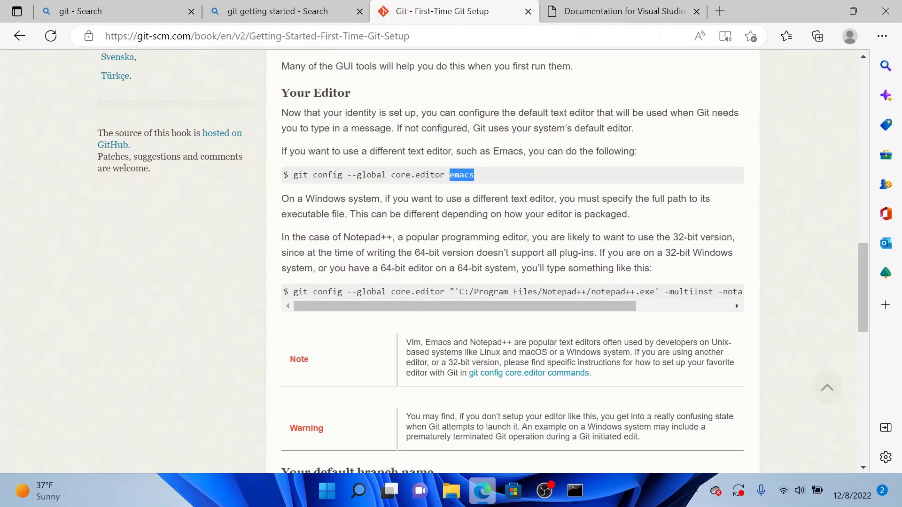
pyautogui.moveTo(420, 292); pyautogui.dragTo(617, 281)
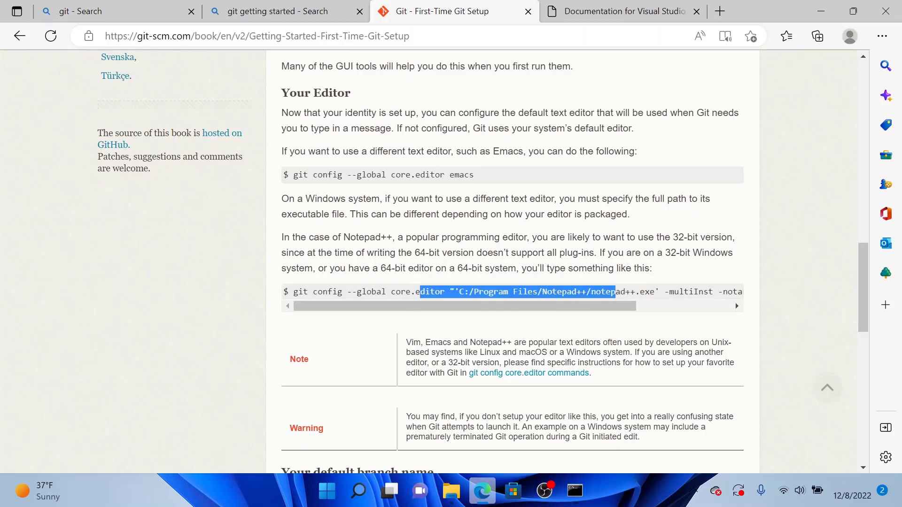
pyautogui.doubleClick(646, 291)
pyautogui.press('Right')
pyautogui.press('Right')
pyautogui.press('Right')
pyautogui.press('Right')
pyautogui.press('Right')
pyautogui.press('Right')
pyautogui.press('Right')
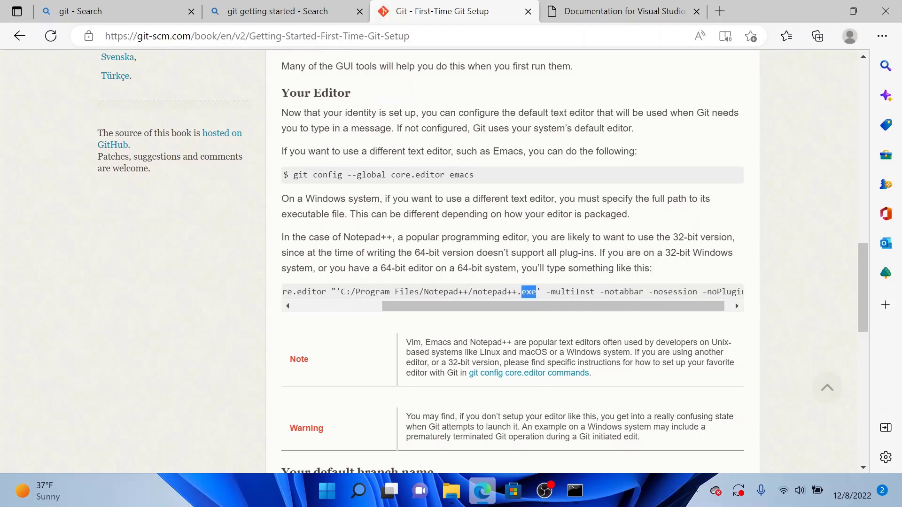
pyautogui.press('Left')
pyautogui.press('Left')
pyautogui.press('Left')
pyautogui.press('Tab')
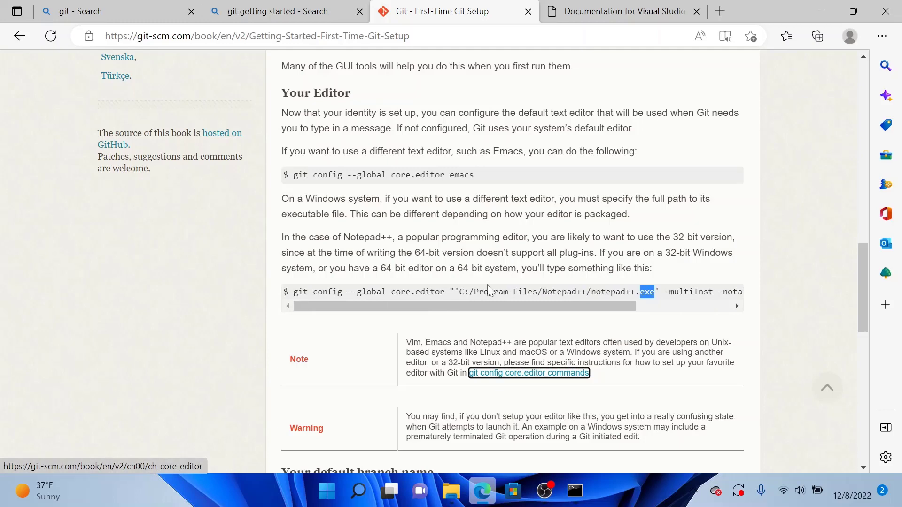
pyautogui.click(491, 291)
pyautogui.scroll(-2, 508, 263)
pyautogui.scroll(-3, 508, 263)
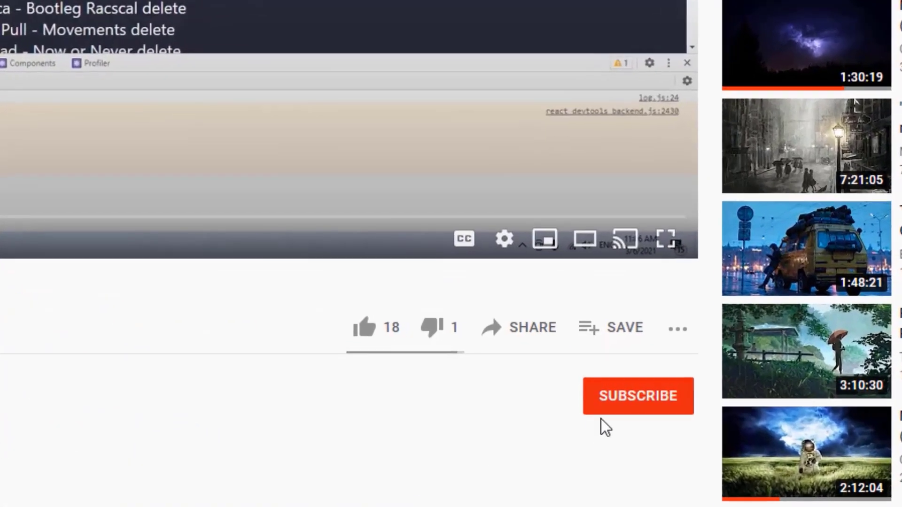
# - Subscribe to the video's channel with notifications set to All, and like the video
pyautogui.click(624, 407)
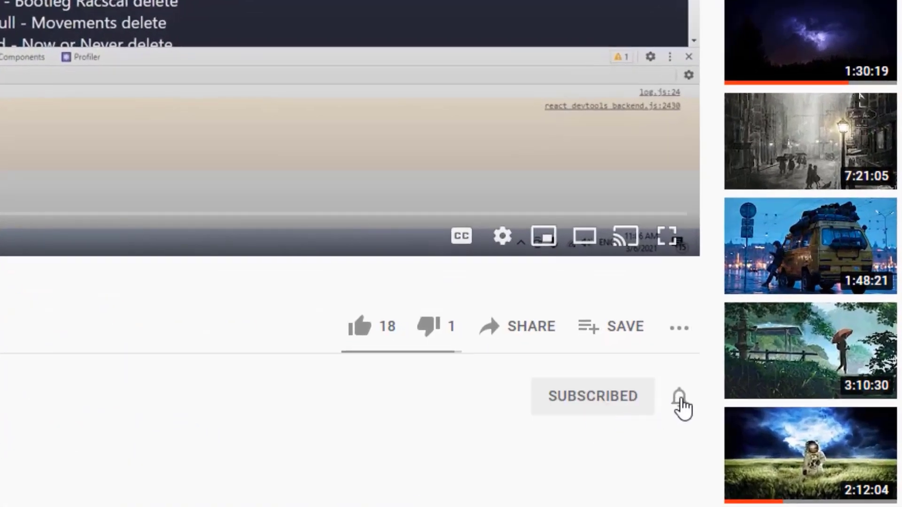
pyautogui.click(683, 403)
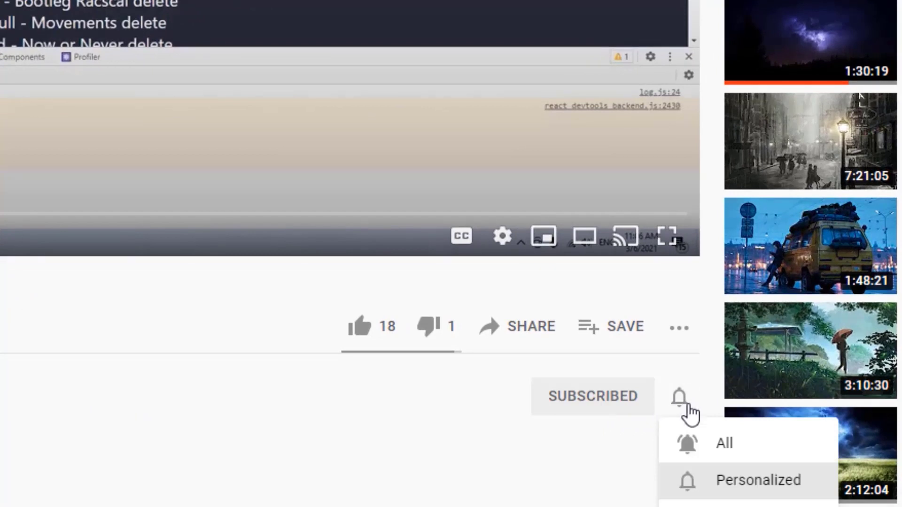
pyautogui.click(712, 445)
pyautogui.click(360, 335)
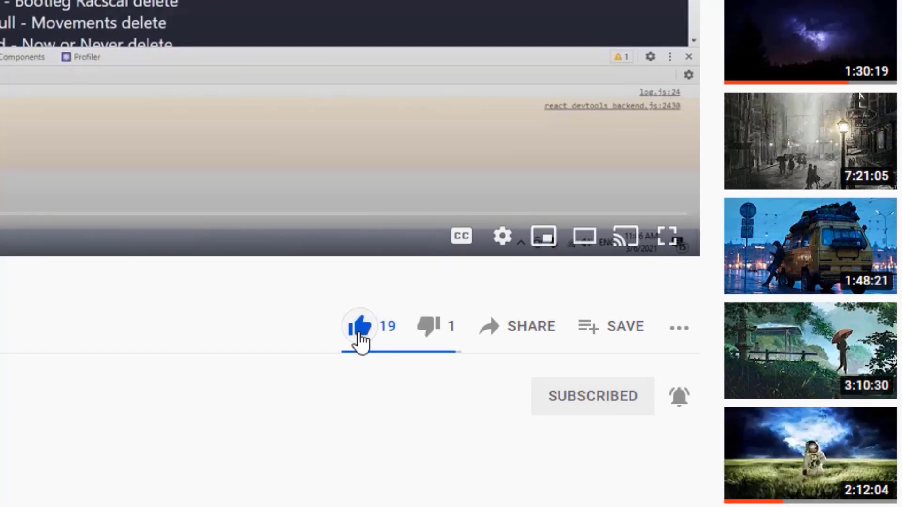